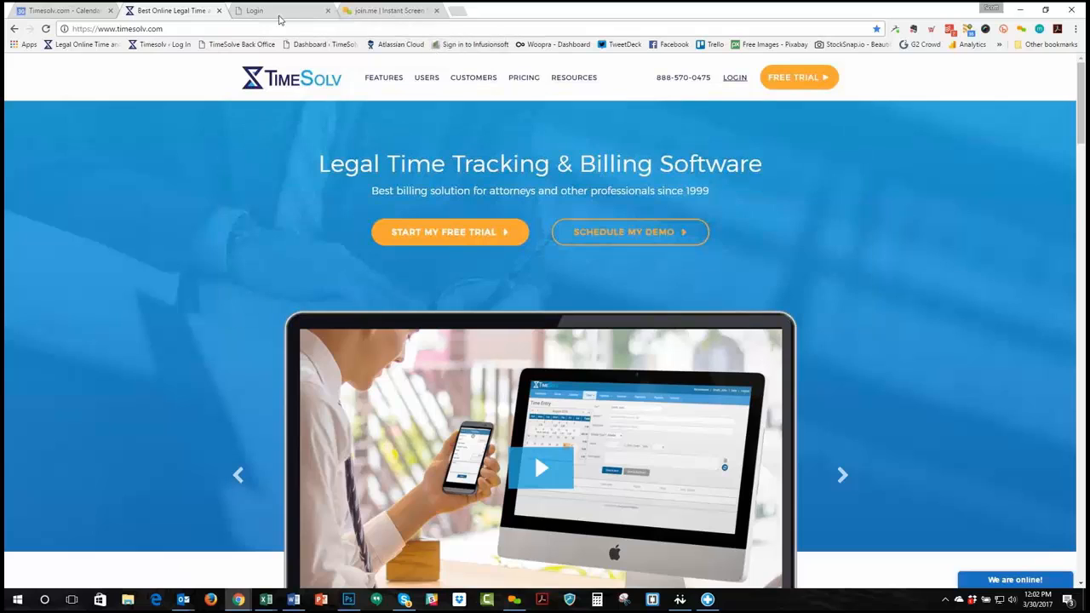
Sign in to TimeSolv with the saved TimeSolv App 2 account.
{"action": "left_click", "coordinate": [279, 11]}
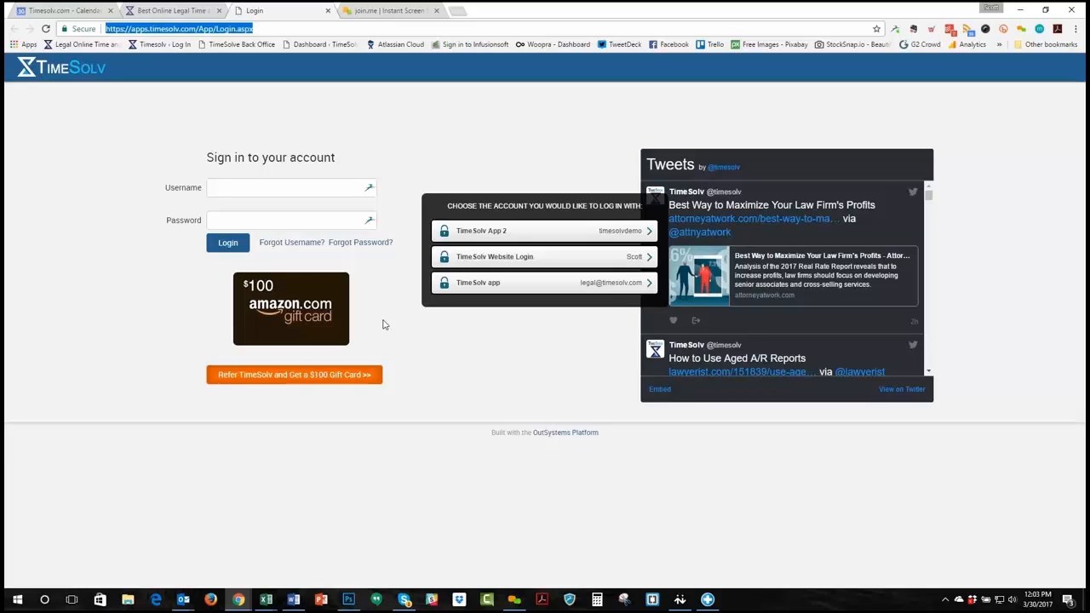
{"action": "left_click", "coordinate": [506, 235]}
{"action": "left_click", "coordinate": [506, 233]}
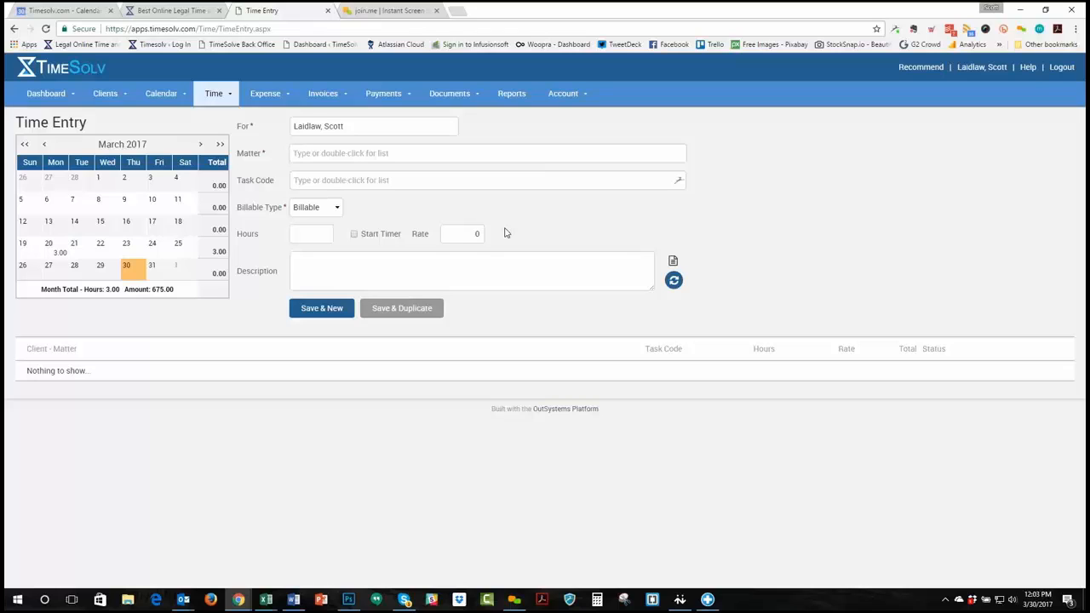
Start a new expense entry for the matter Medtronic - Trademark Litigation v. AeroHeart.
{"action": "left_click", "coordinate": [268, 95]}
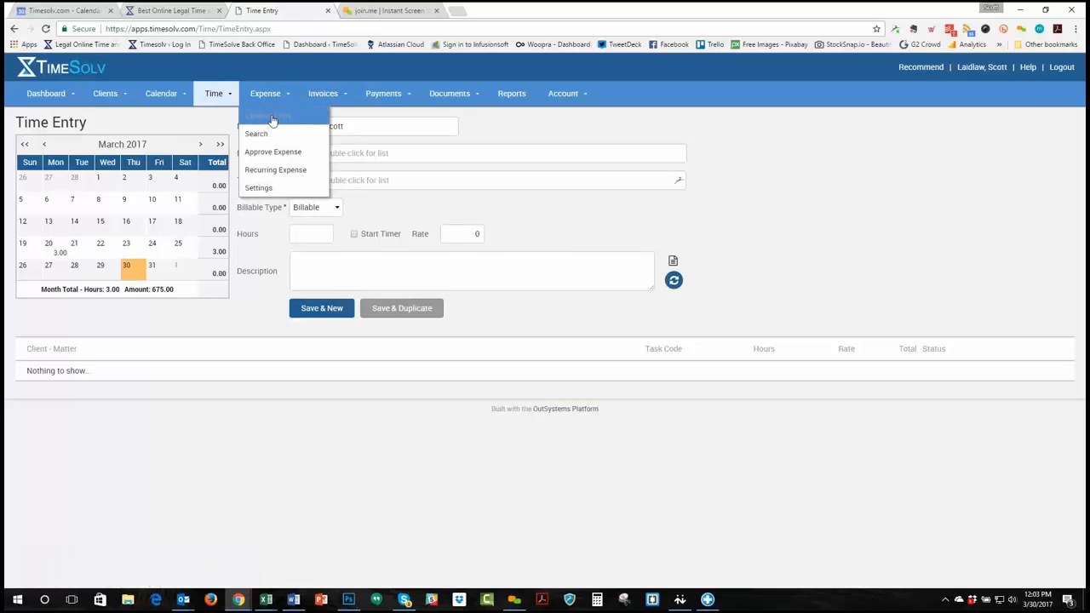
{"action": "left_click", "coordinate": [271, 118]}
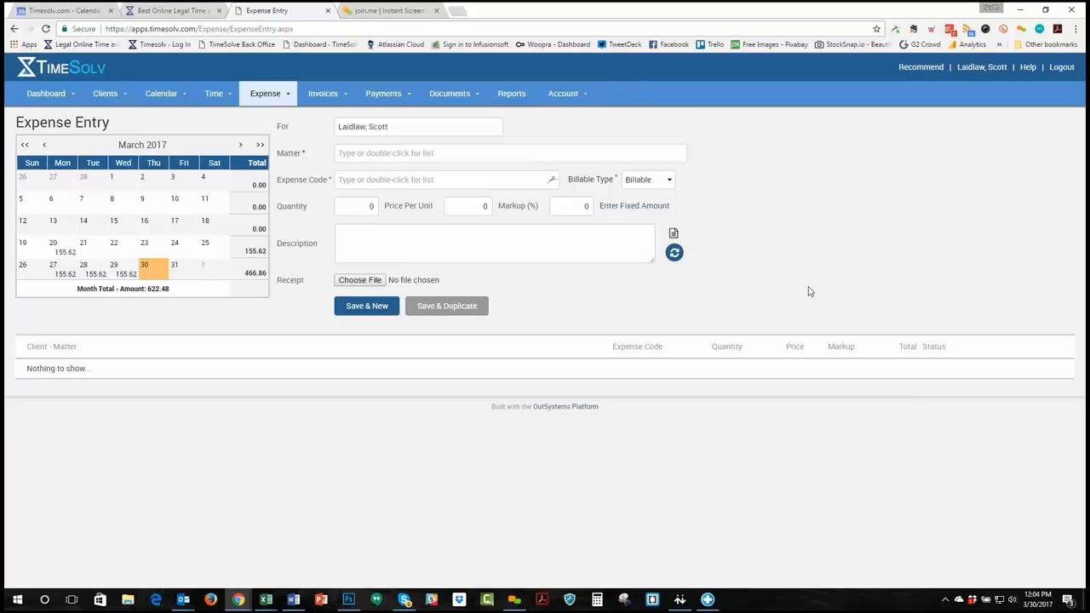
{"action": "left_click", "coordinate": [362, 153]}
{"action": "double_click", "coordinate": [367, 153]}
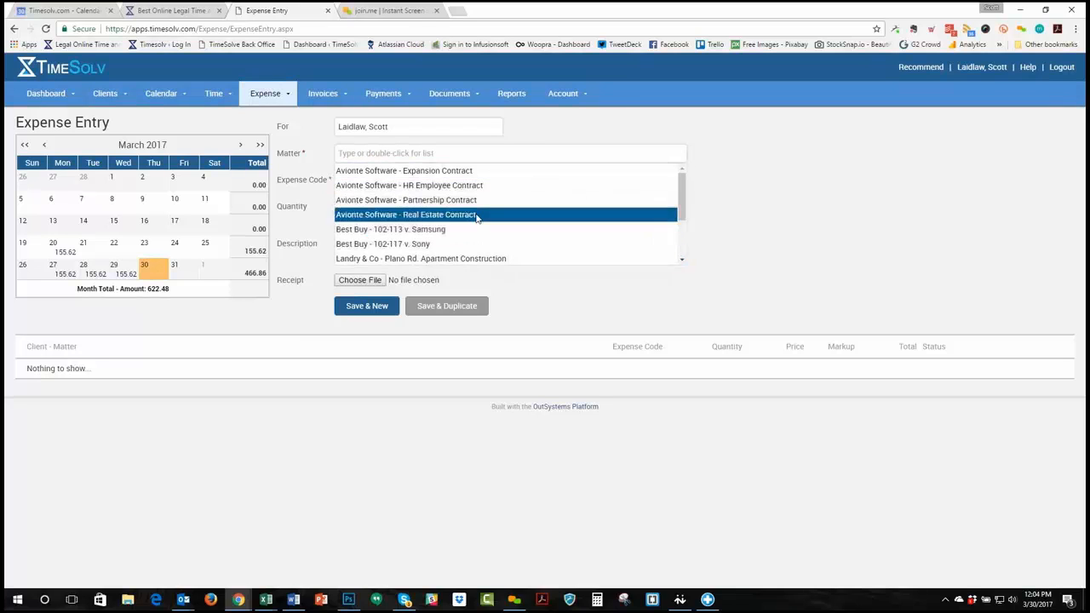
{"action": "scroll", "coordinate": [476, 218], "scroll_direction": "down", "scroll_amount": 2}
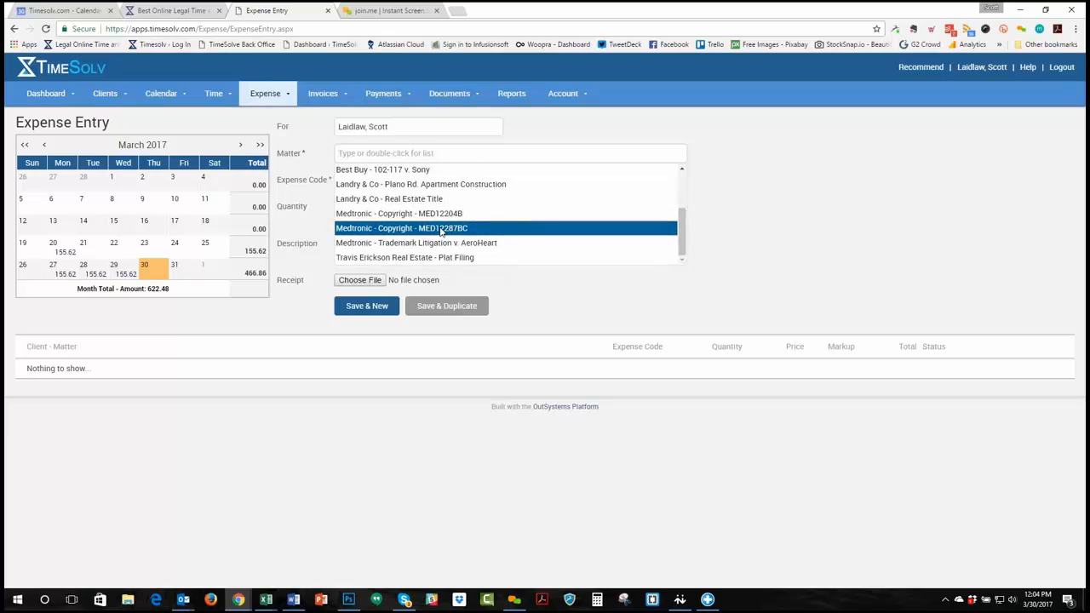
{"action": "left_click", "coordinate": [397, 245]}
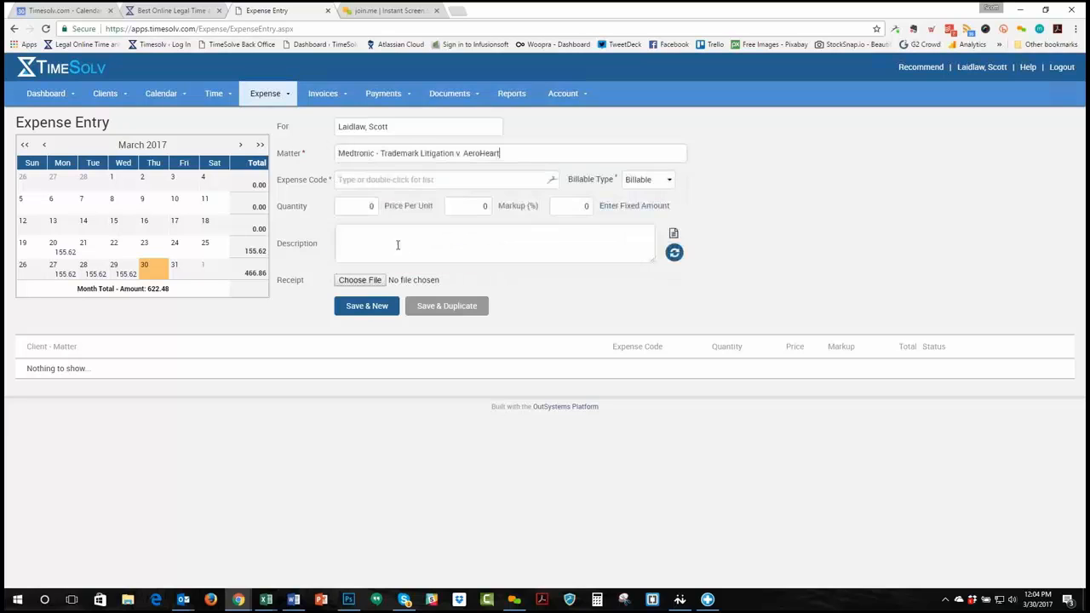
Assign expense code E112 - Court fees and enter a fixed amount of 35.
{"action": "double_click", "coordinate": [427, 180]}
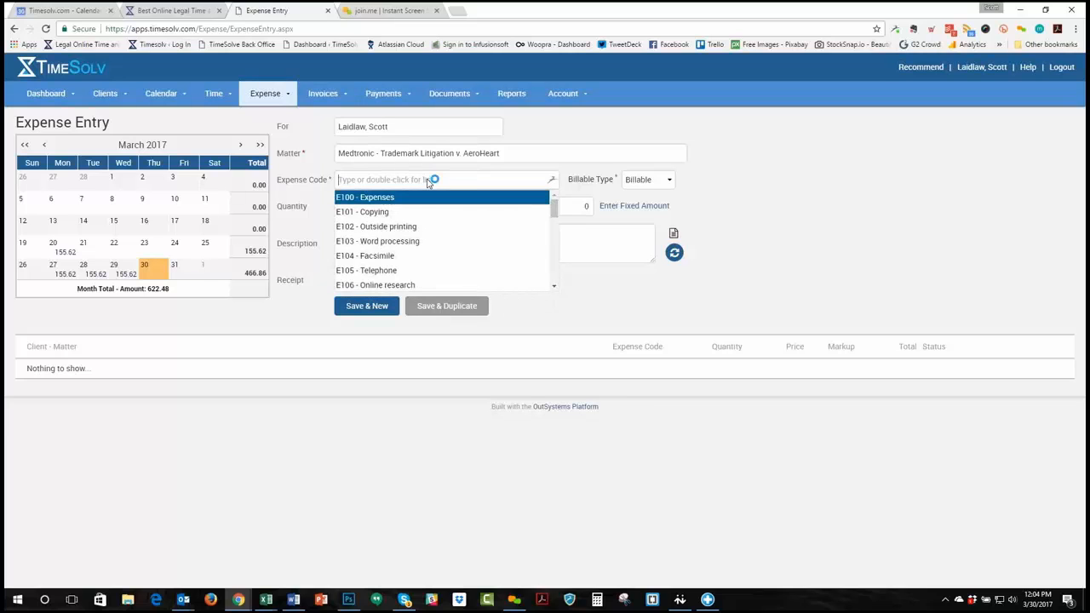
{"action": "scroll", "coordinate": [445, 226], "scroll_direction": "down", "scroll_amount": 3}
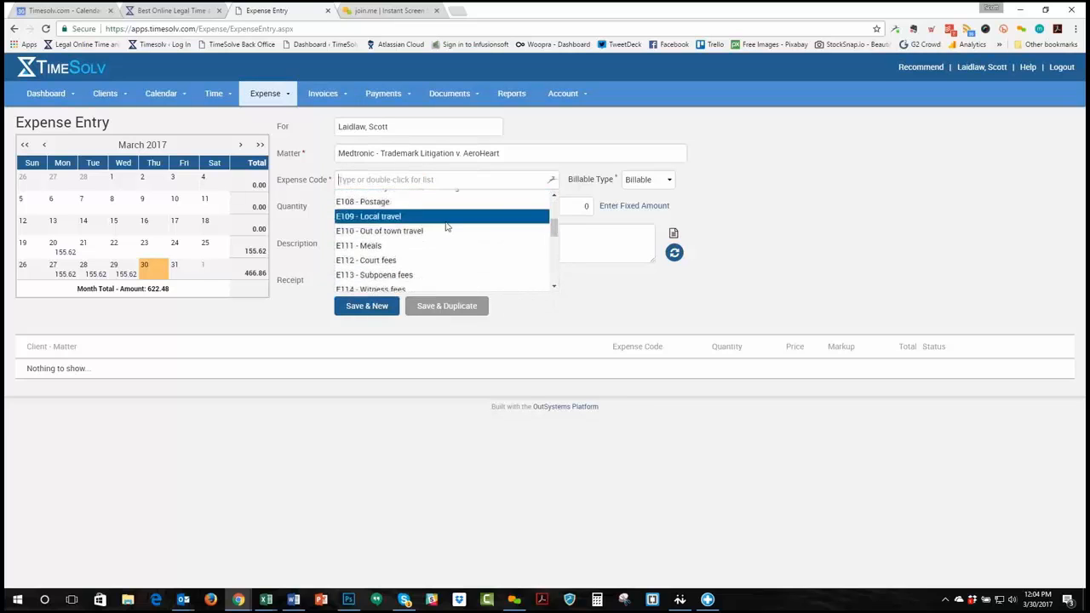
{"action": "scroll", "coordinate": [445, 227], "scroll_direction": "down", "scroll_amount": 2}
{"action": "left_click", "coordinate": [379, 208]}
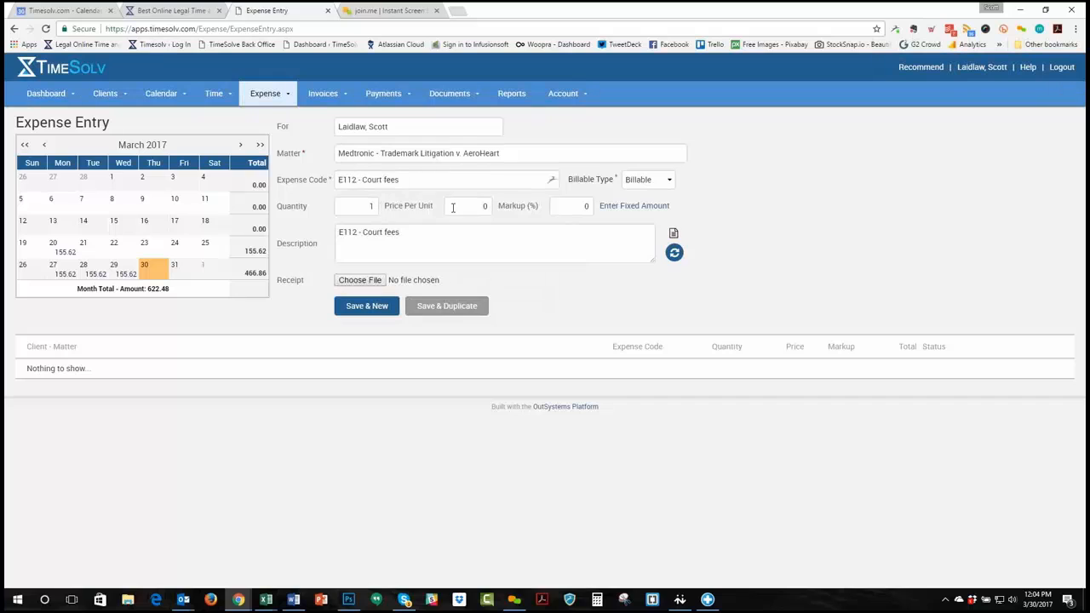
{"action": "left_click", "coordinate": [626, 206]}
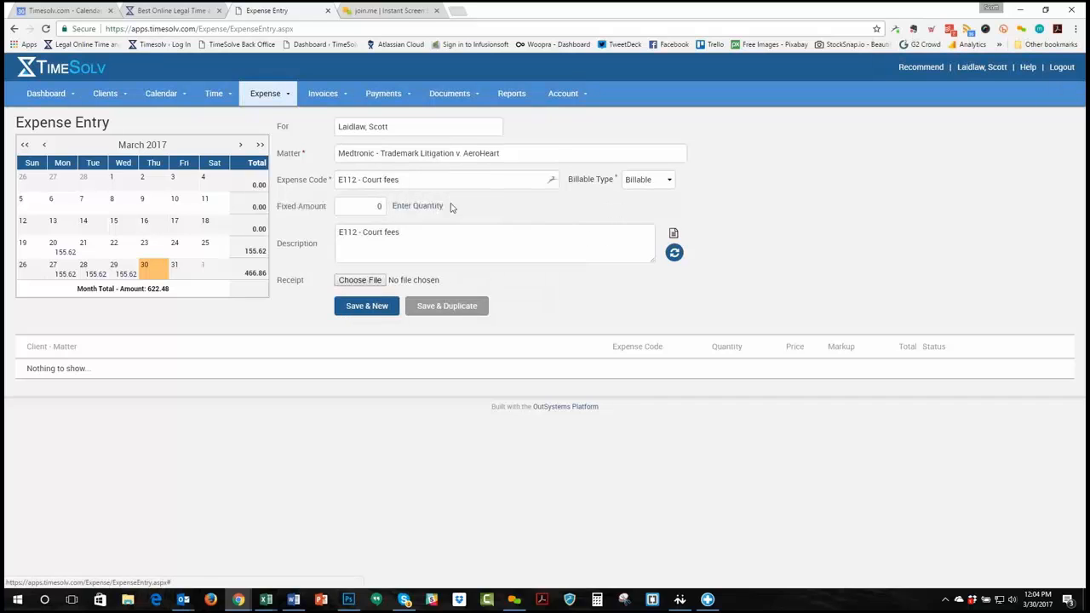
{"action": "double_click", "coordinate": [386, 207]}
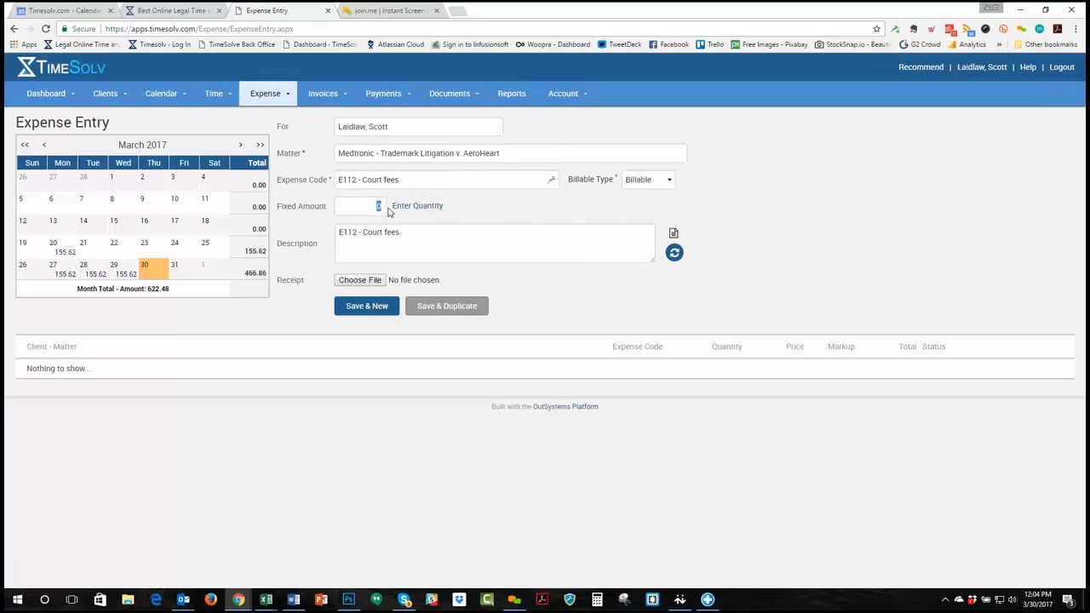
{"action": "type", "text": "35"}
Replace the court fee expense's default description with "Filing fee at government center.".
{"action": "left_click_drag", "start_coordinate": [405, 231], "coordinate": [336, 240]}
{"action": "type", "text": "Filing fee at government center."}
{"action": "key", "text": "BackSpace"}
{"action": "key", "text": "BackSpace"}
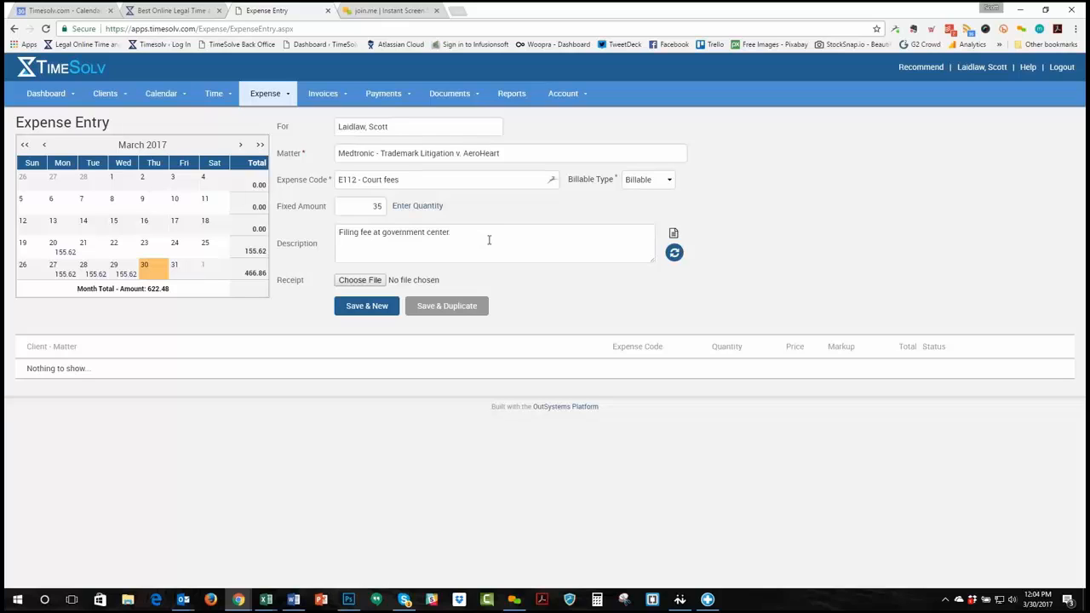
Review the list of abbreviations available for expense descriptions, including their phrases, and close it.
{"action": "left_click", "coordinate": [672, 233]}
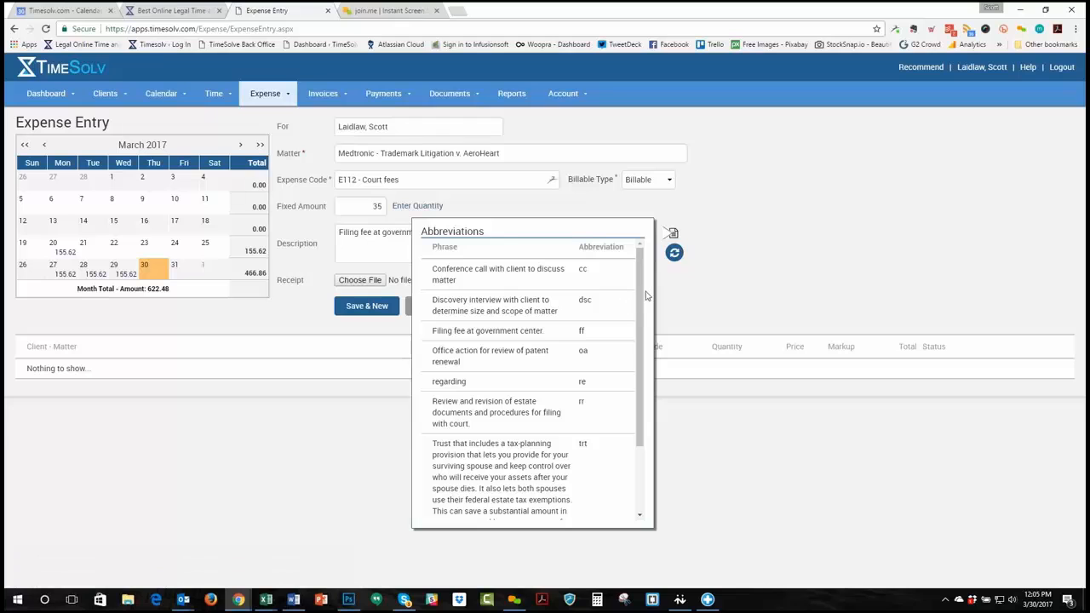
{"action": "mouse_move", "coordinate": [645, 298]}
{"action": "left_mouse_down"}
{"action": "mouse_move", "coordinate": [644, 365]}
{"action": "mouse_move", "coordinate": [650, 289]}
{"action": "left_mouse_up"}
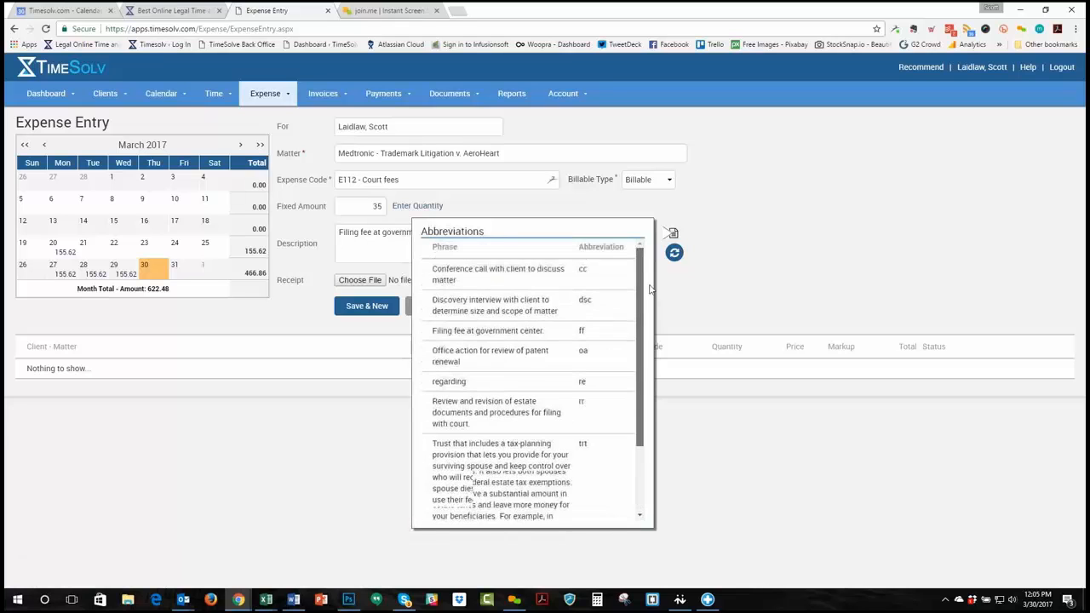
{"action": "scroll", "coordinate": [630, 381], "scroll_direction": "down", "scroll_amount": 3}
{"action": "scroll", "coordinate": [628, 381], "scroll_direction": "up", "scroll_amount": 5}
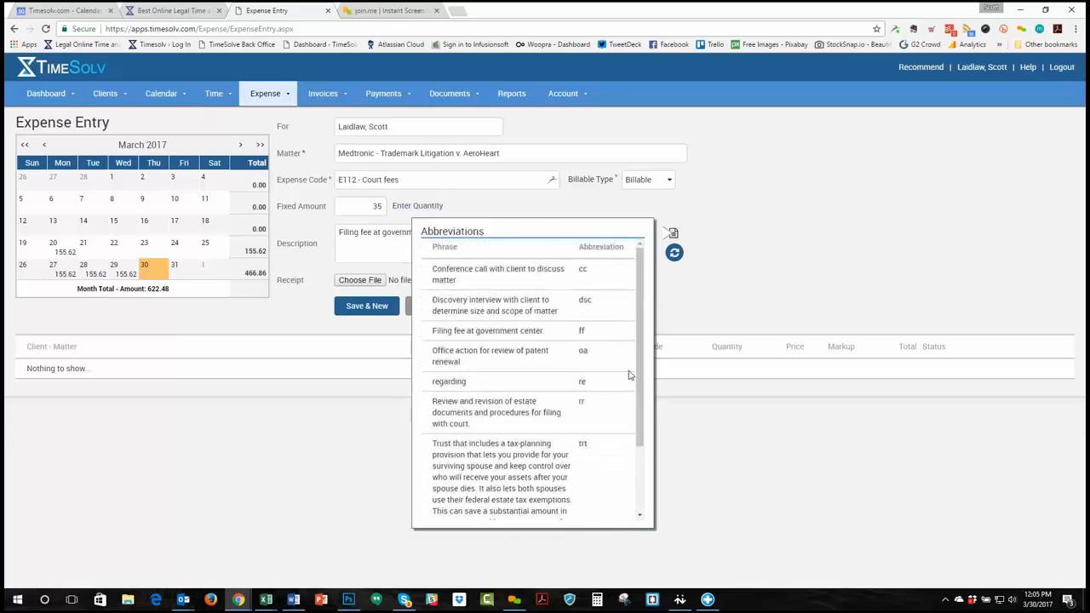
{"action": "left_click", "coordinate": [807, 188]}
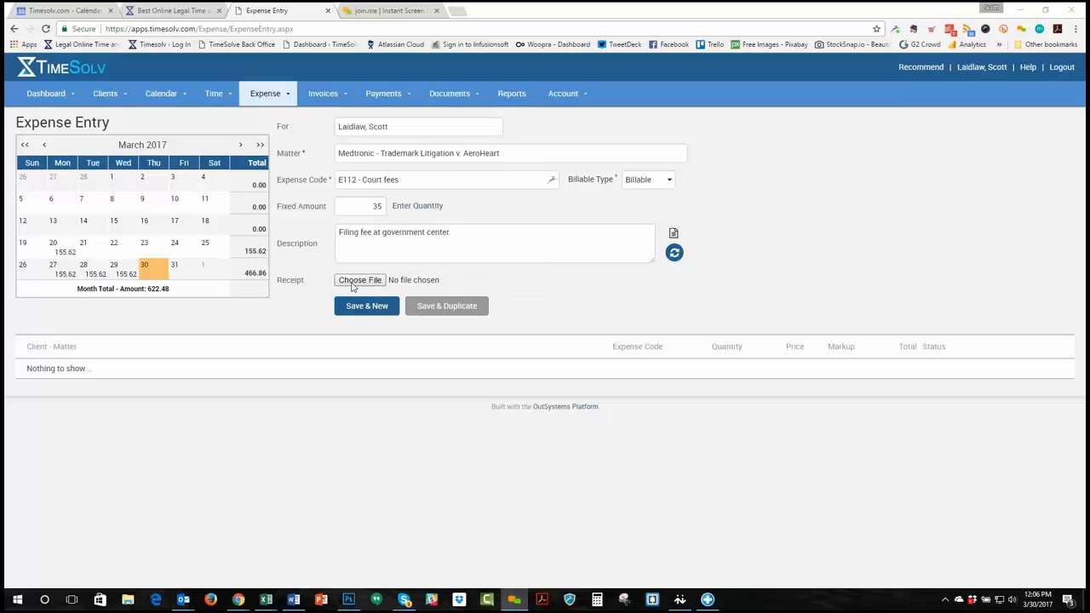
Attach dummy_receipt.gif as the receipt for the court fee expense and save the entry.
{"action": "left_click", "coordinate": [352, 283]}
{"action": "left_click", "coordinate": [351, 287]}
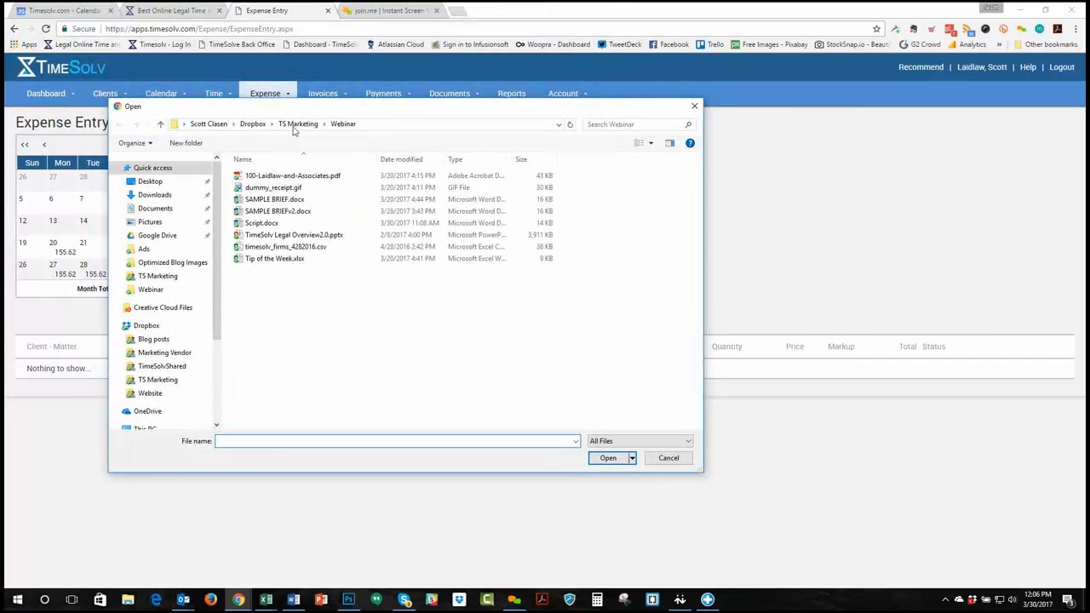
{"action": "left_click", "coordinate": [246, 189]}
{"action": "left_click", "coordinate": [608, 458]}
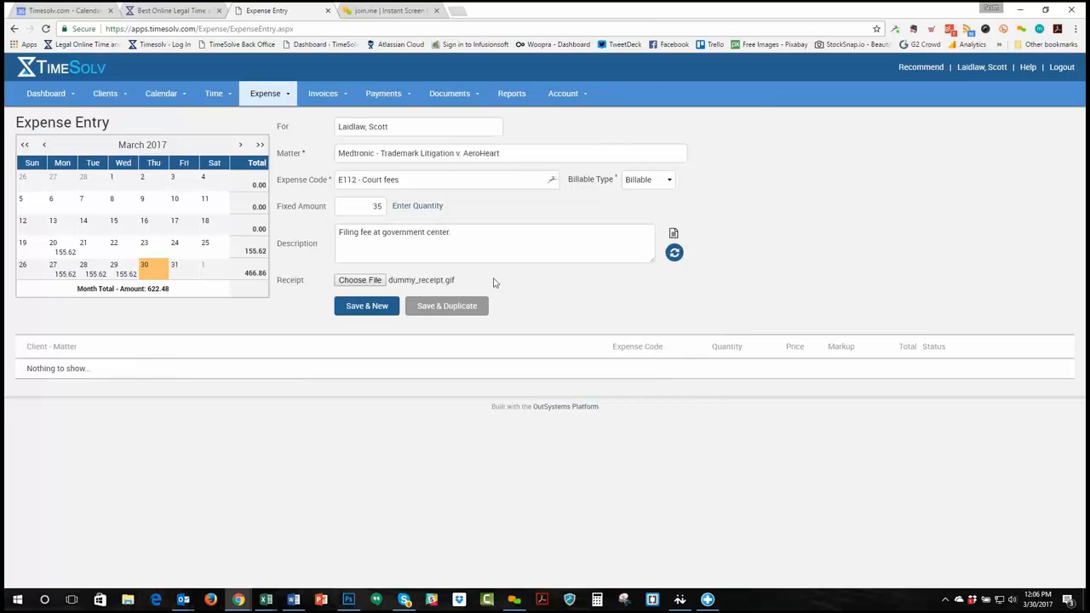
{"action": "left_click", "coordinate": [368, 307]}
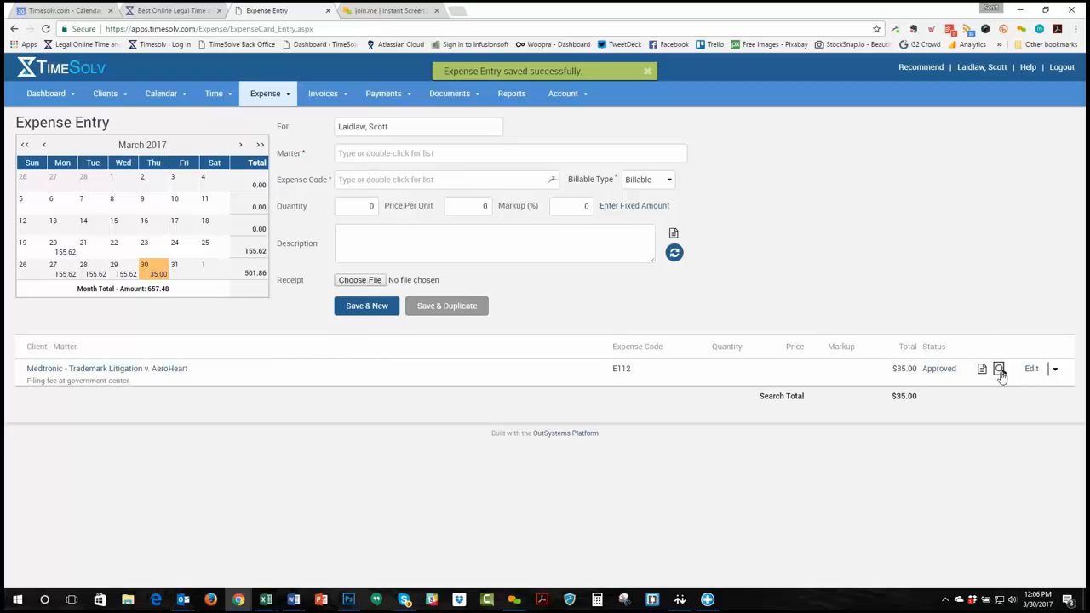
{"action": "mouse_move", "coordinate": [1000, 372]}
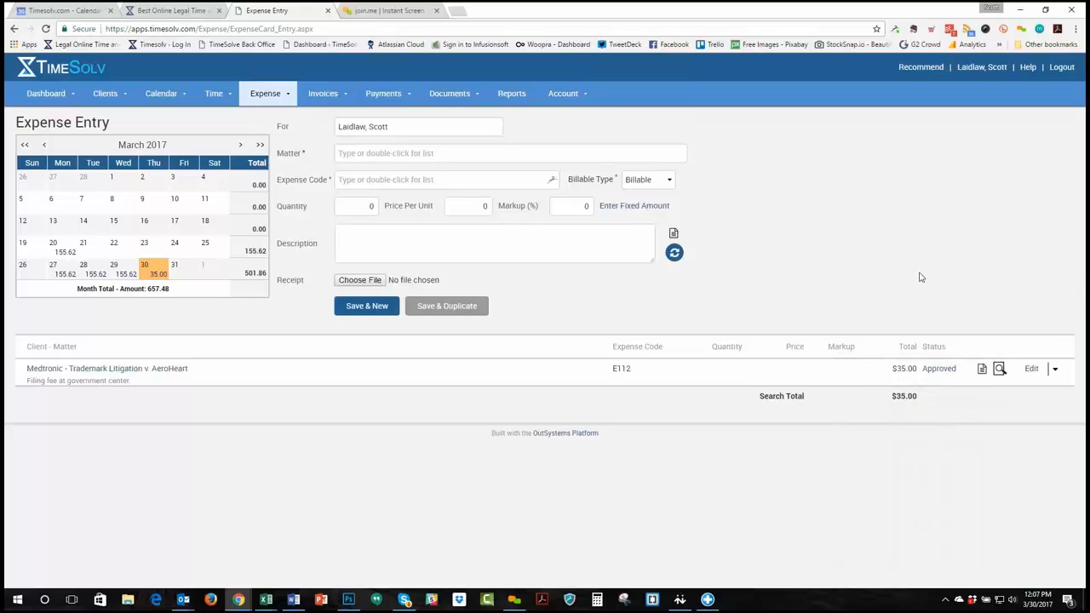
Choose Medtronic - Trademark Litigation v. AeroHeart as the matter for a second expense entry.
{"action": "double_click", "coordinate": [373, 154]}
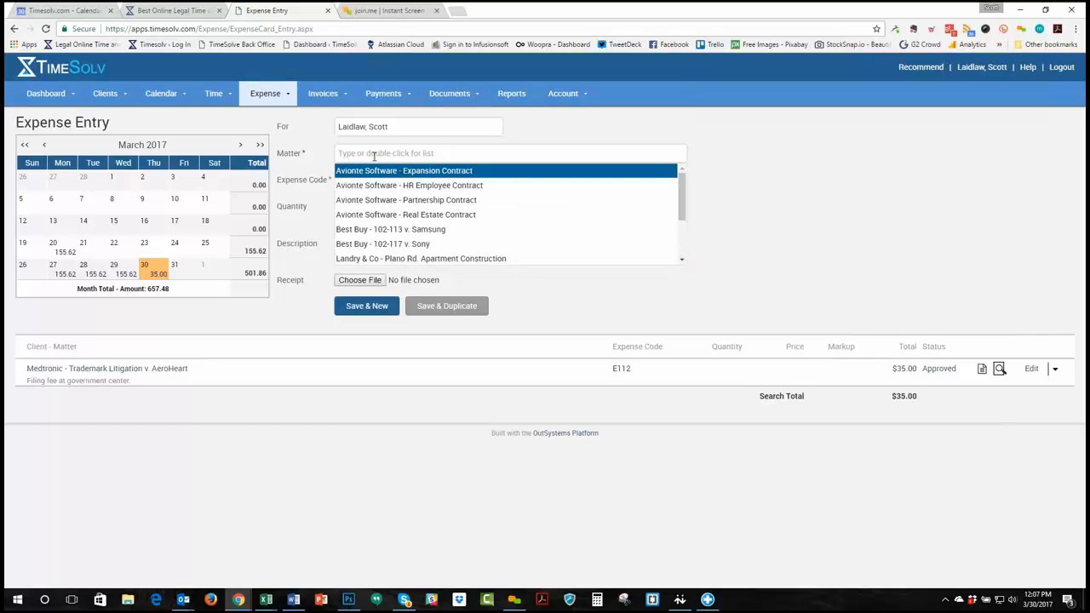
{"action": "scroll", "coordinate": [520, 214], "scroll_direction": "down", "scroll_amount": 3}
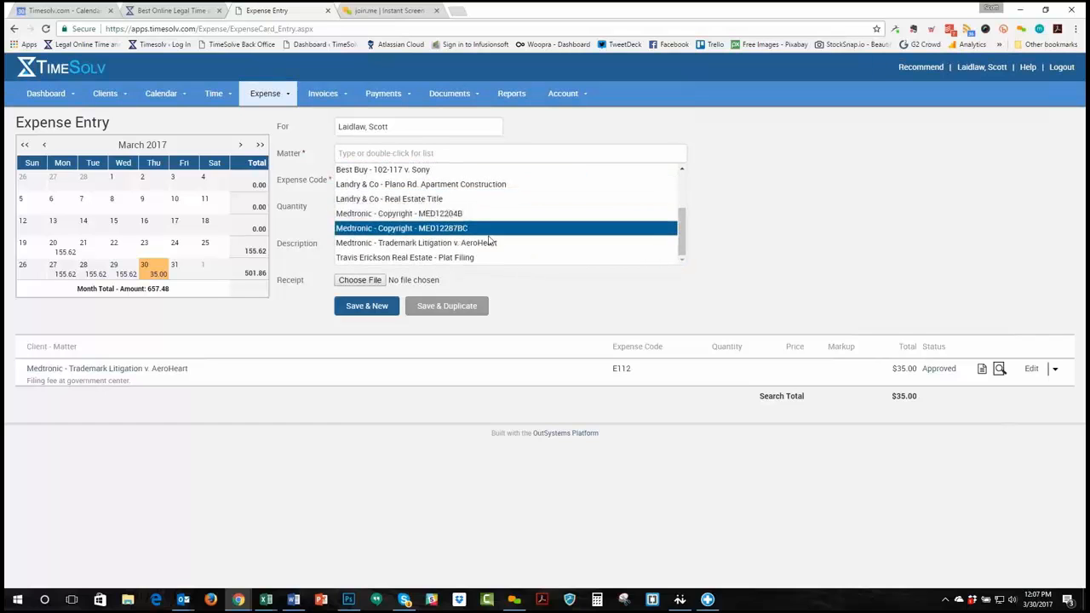
{"action": "left_click", "coordinate": [520, 242]}
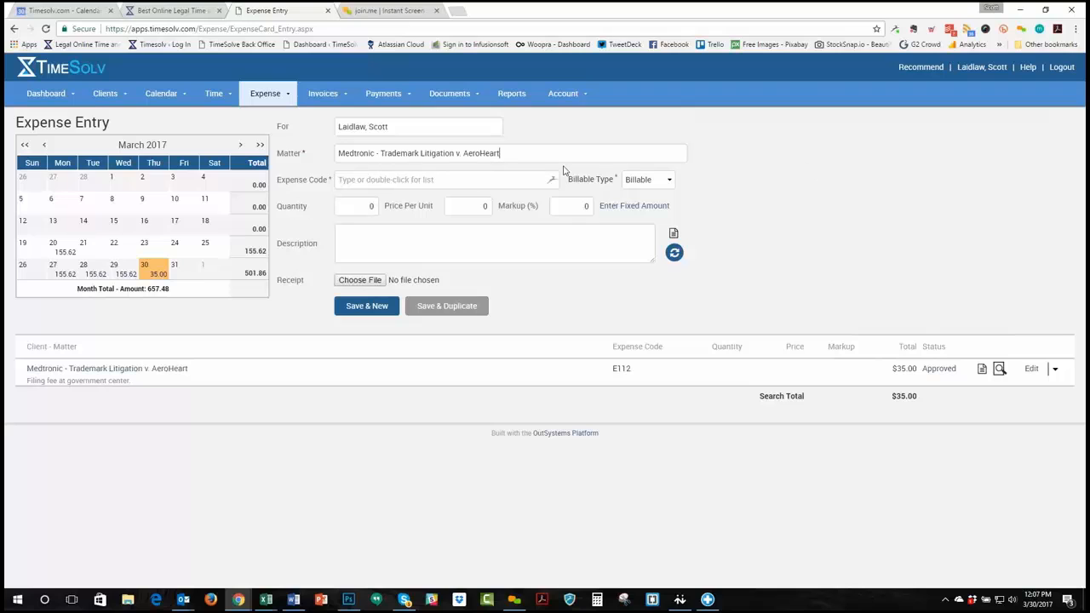
Assign expense code E110 - Out of town travel with a fixed amount of 100.
{"action": "double_click", "coordinate": [394, 179]}
{"action": "scroll", "coordinate": [468, 239], "scroll_direction": "down", "scroll_amount": 5}
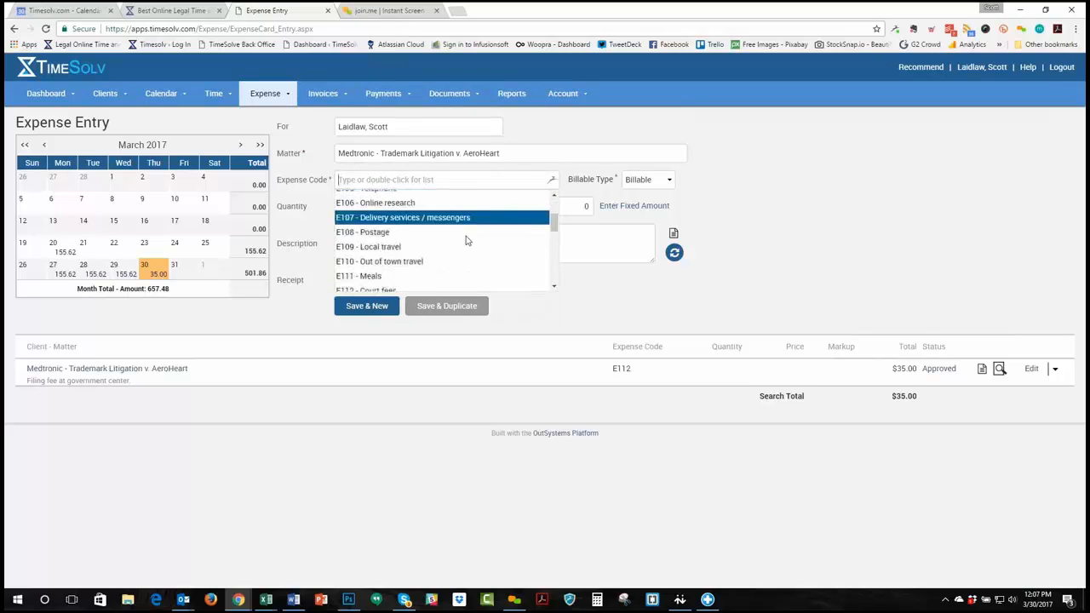
{"action": "left_click", "coordinate": [404, 228]}
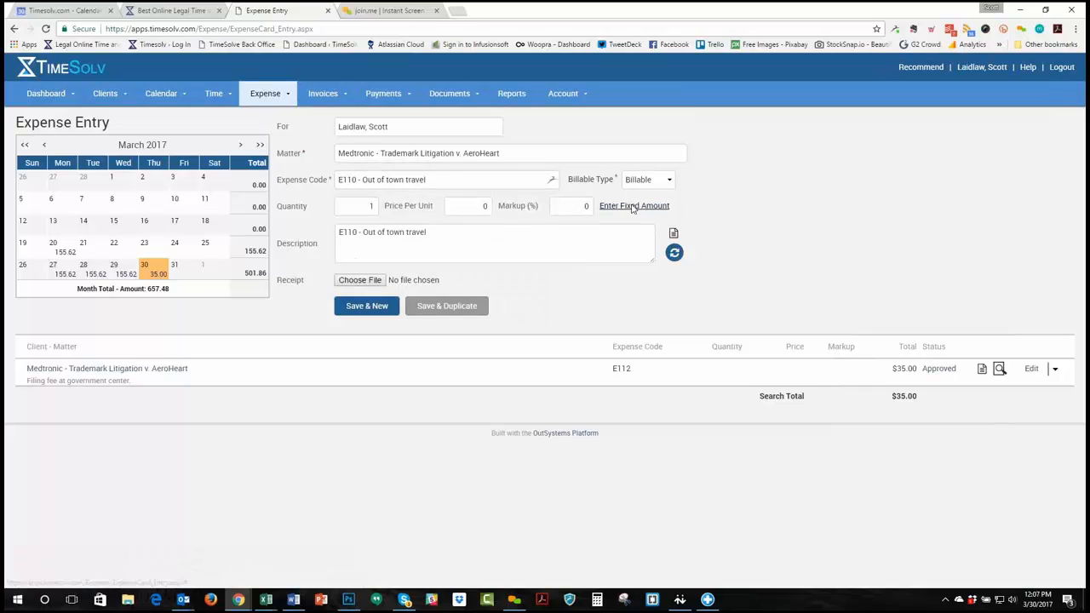
{"action": "left_click", "coordinate": [632, 209]}
{"action": "left_click", "coordinate": [380, 205]}
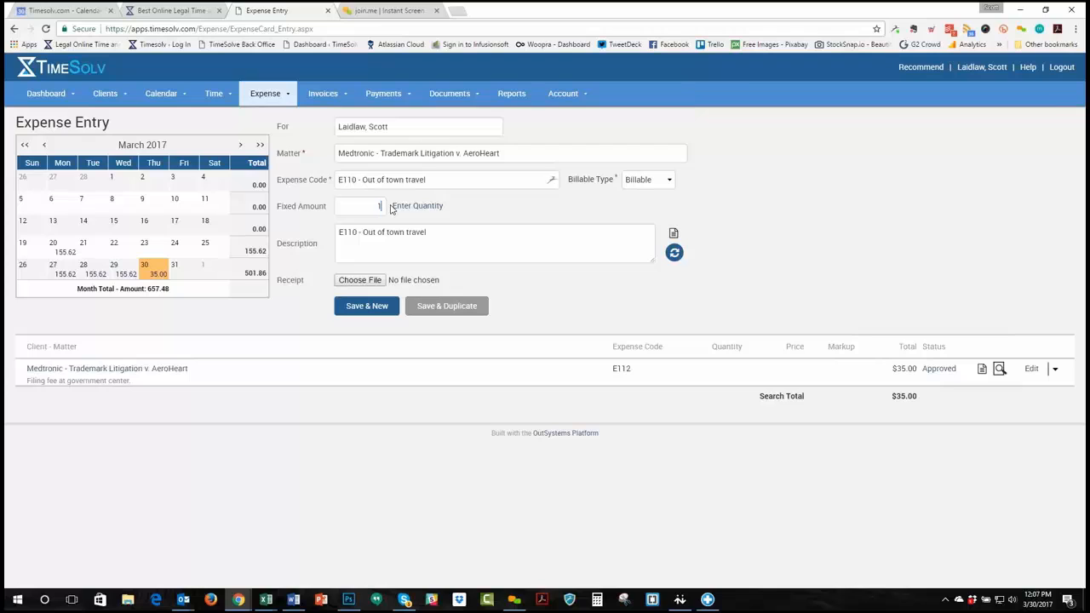
Describe the travel expense as "Trip to Omaha for meeting with AeroHeart executives." and save the entry.
{"action": "left_click_drag", "start_coordinate": [464, 233], "coordinate": [305, 234]}
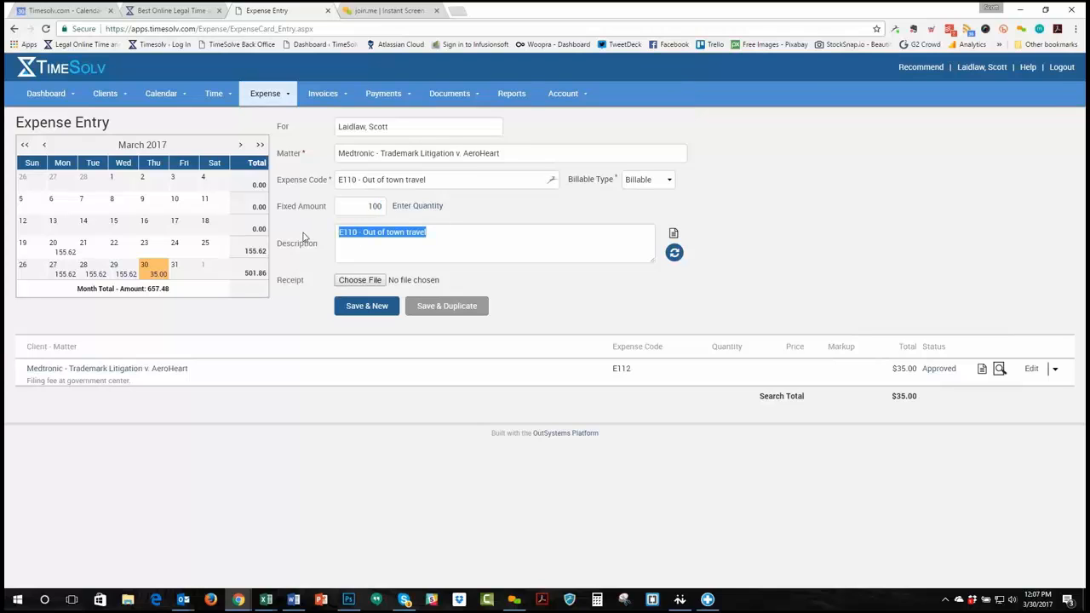
{"action": "type", "text": "Trip to Oma"}
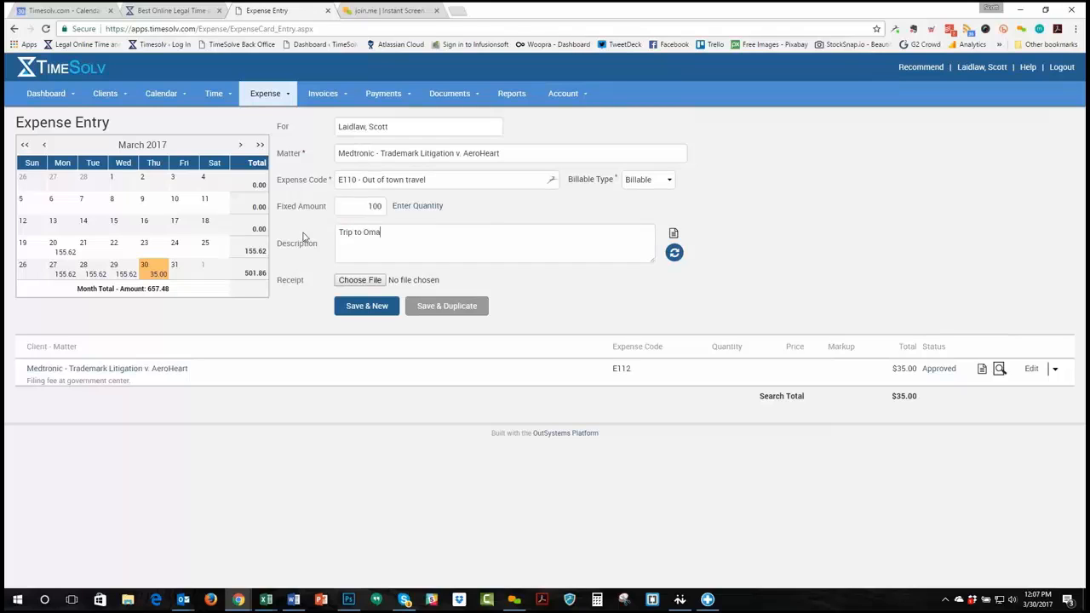
{"action": "type", "text": "ha for meeting with AeroHear"}
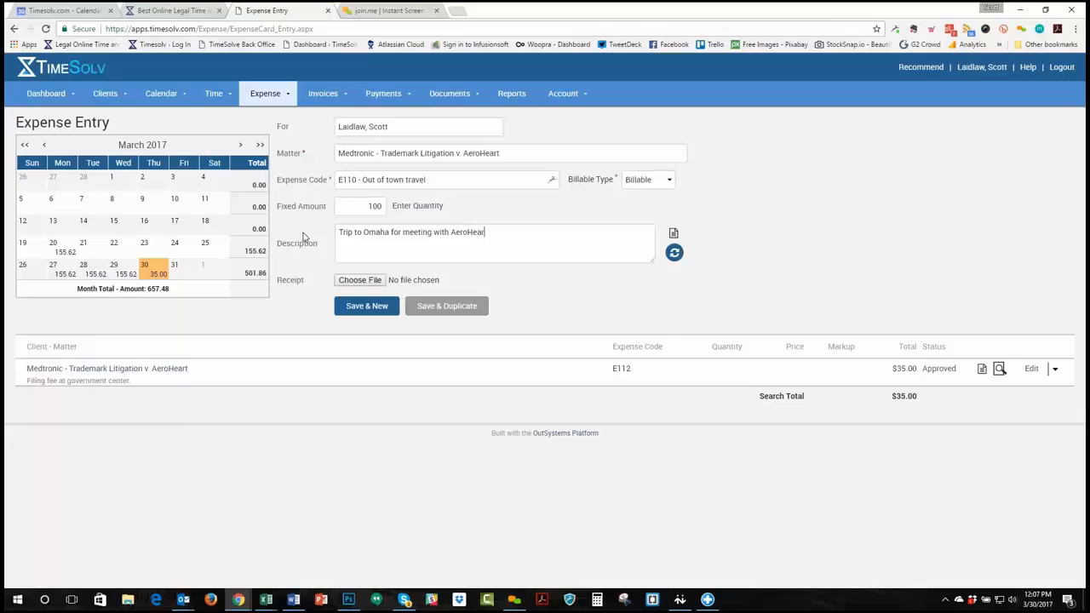
{"action": "type", "text": "t executives."}
{"action": "left_click", "coordinate": [366, 307]}
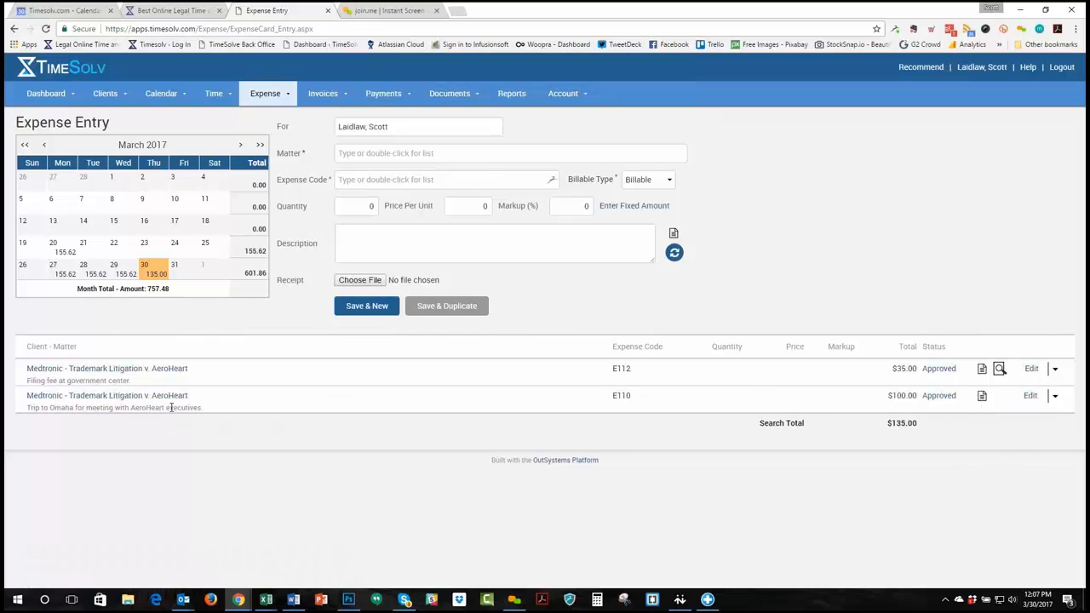
Edit the saved Omaha travel expense to attach 100-Laidlaw-and-Associates.pdf as its receipt, and update the entry.
{"action": "left_click", "coordinate": [1031, 397]}
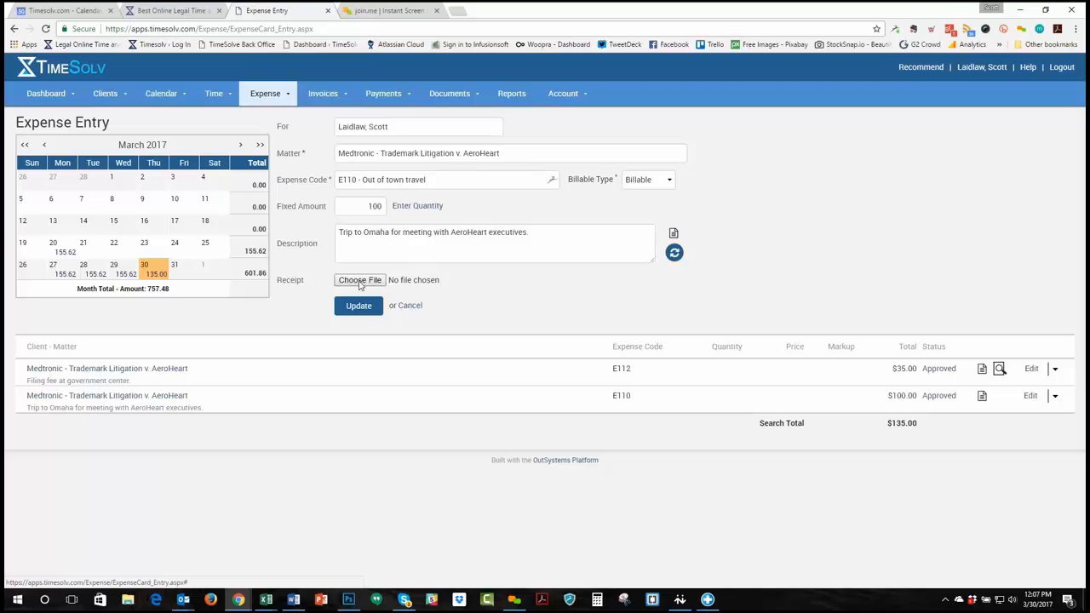
{"action": "left_click", "coordinate": [360, 283]}
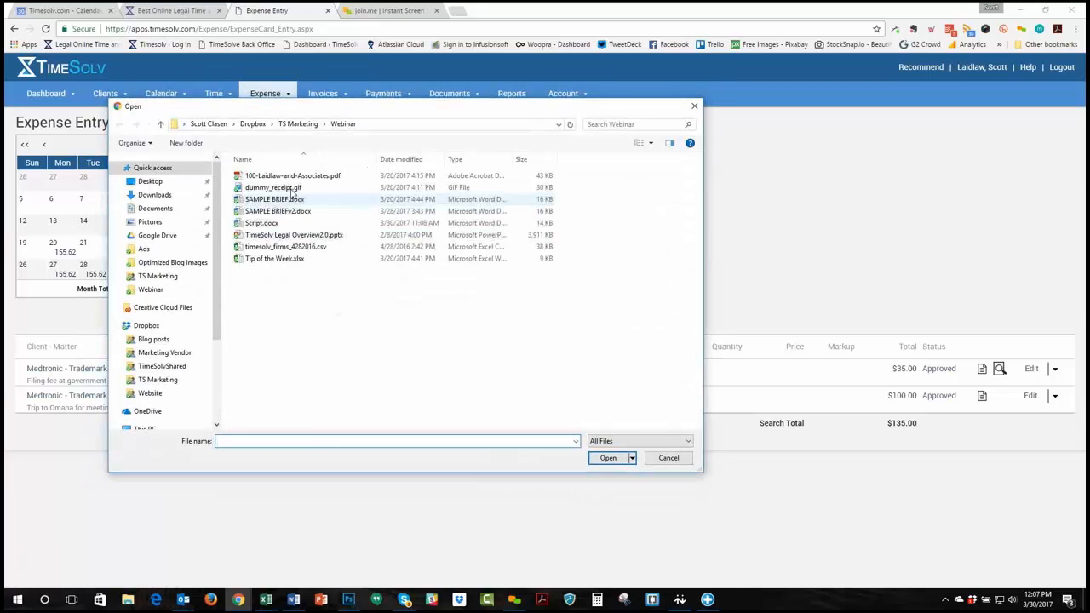
{"action": "left_click", "coordinate": [281, 176]}
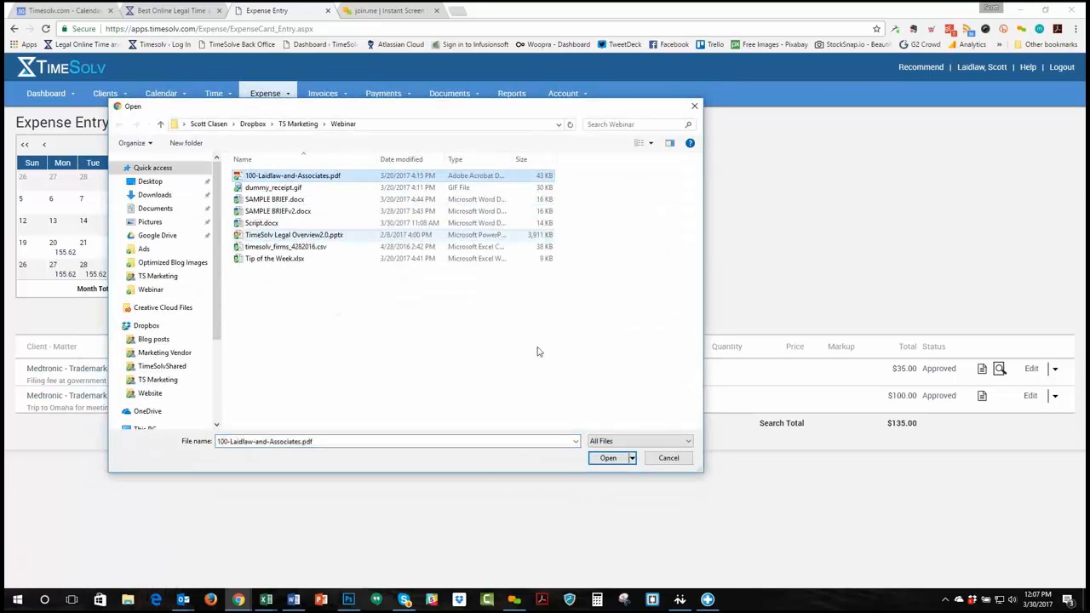
{"action": "left_click", "coordinate": [607, 459]}
{"action": "left_click", "coordinate": [354, 308]}
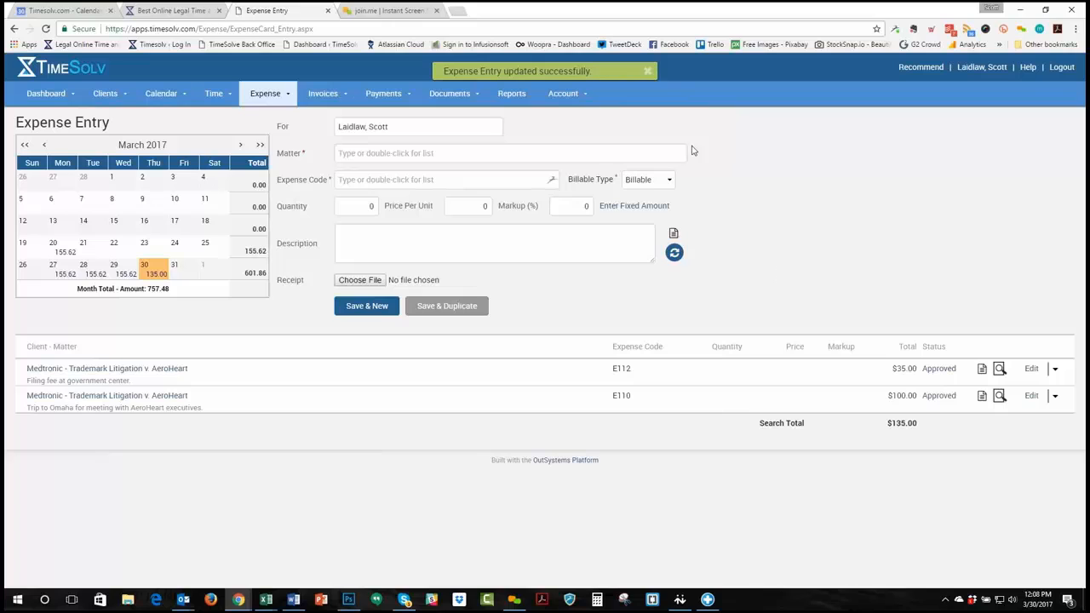
Preview the receipt attached to the Omaha travel expense, view it full size in its own page, and close it.
{"action": "left_click", "coordinate": [650, 73]}
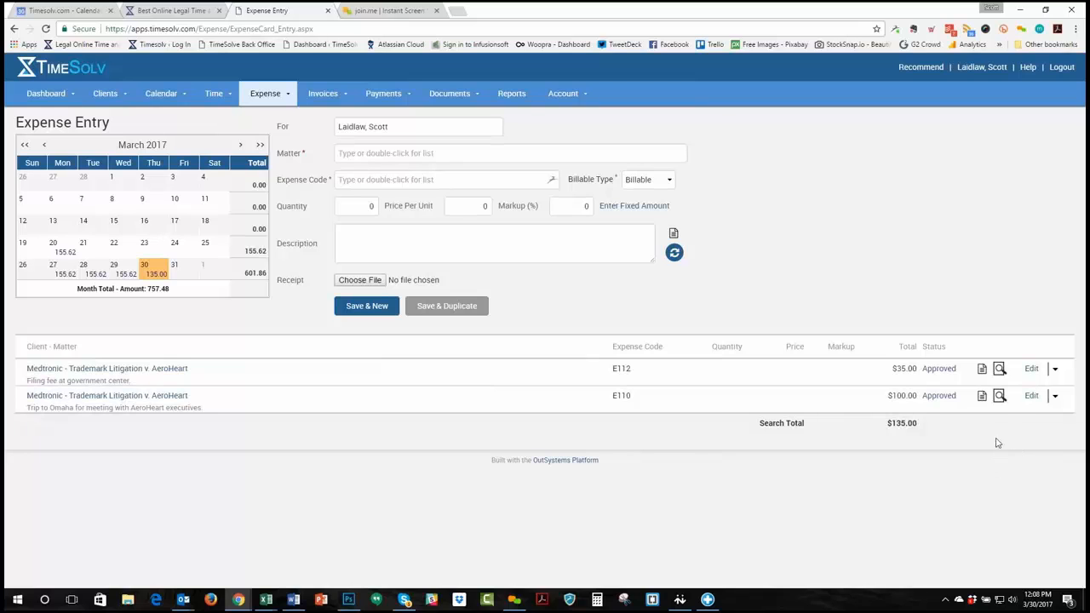
{"action": "left_click", "coordinate": [1002, 400]}
{"action": "mouse_move", "coordinate": [1000, 400]}
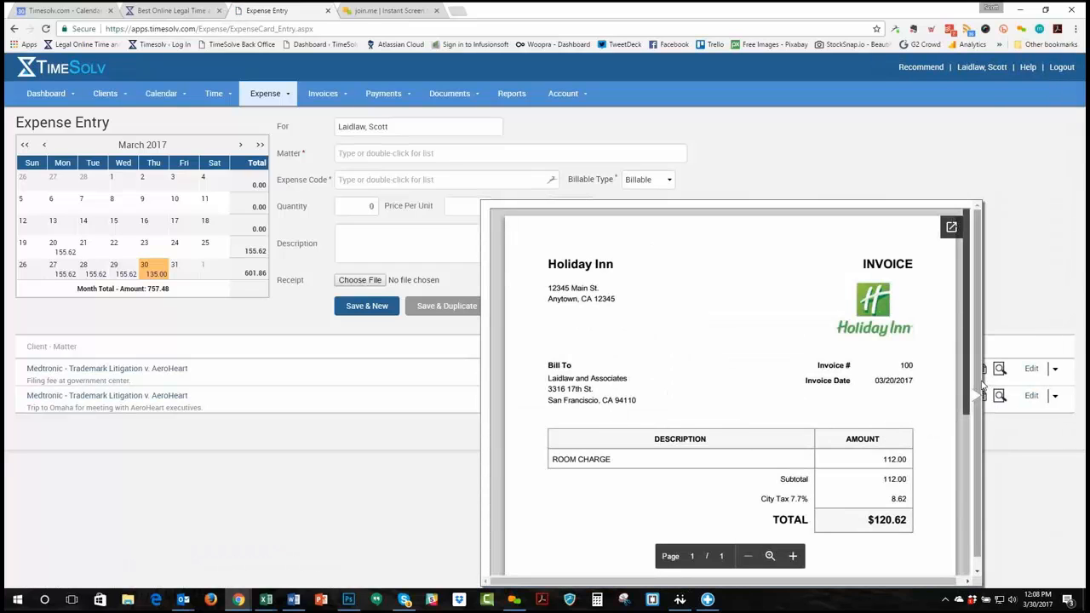
{"action": "scroll", "coordinate": [977, 387], "scroll_direction": "down", "scroll_amount": 1}
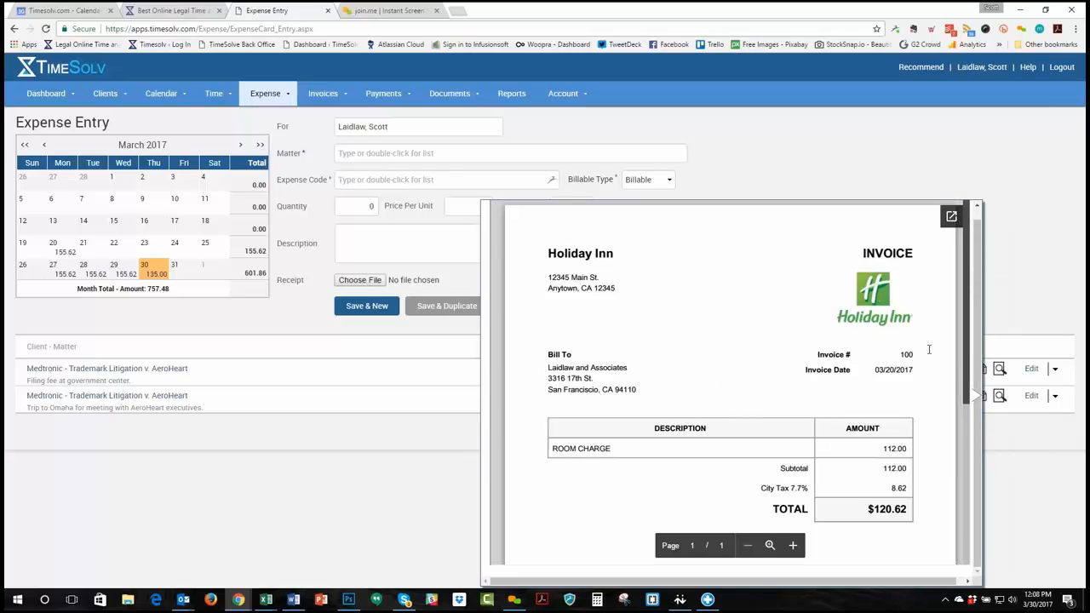
{"action": "left_click", "coordinate": [950, 218]}
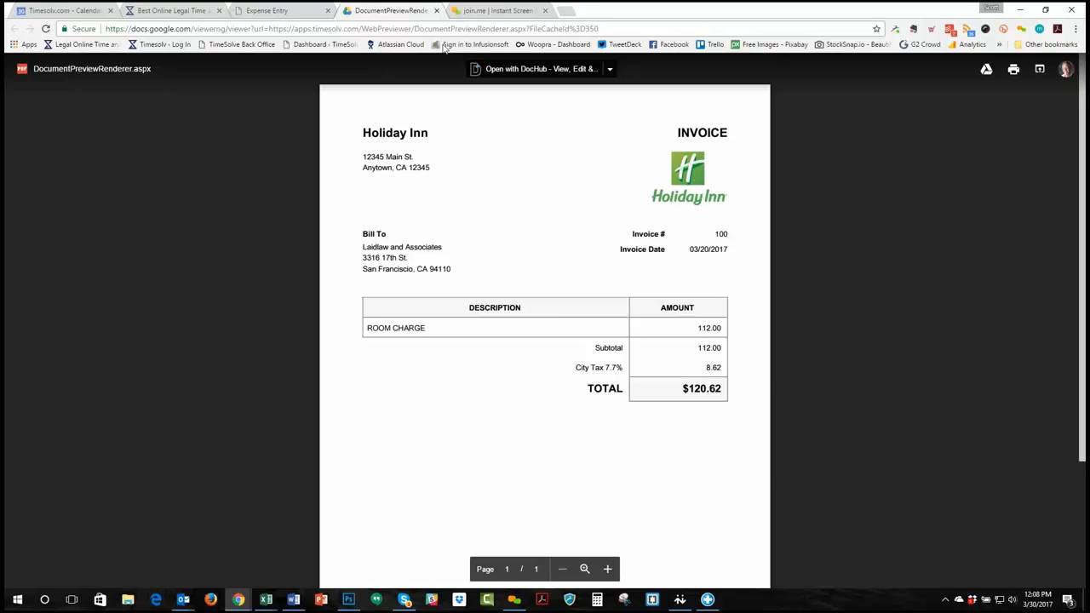
{"action": "left_click", "coordinate": [436, 12]}
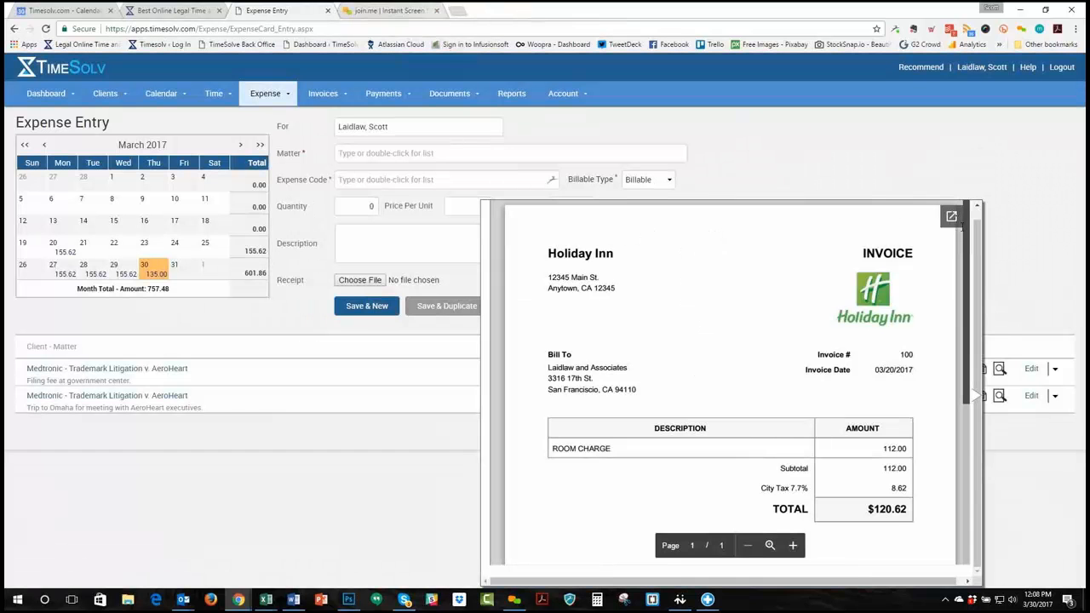
{"action": "left_click", "coordinate": [1039, 228]}
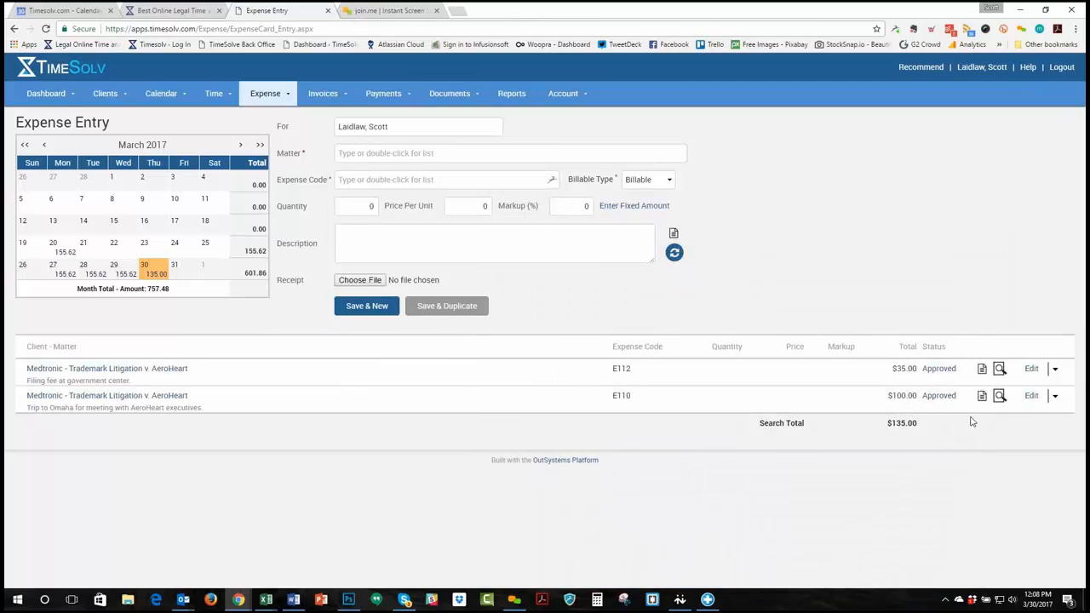
Edit the Omaha travel expense to a fixed amount of 120.62, check it against the attached receipt, and update the entry.
{"action": "left_click", "coordinate": [1029, 397]}
{"action": "double_click", "coordinate": [366, 205]}
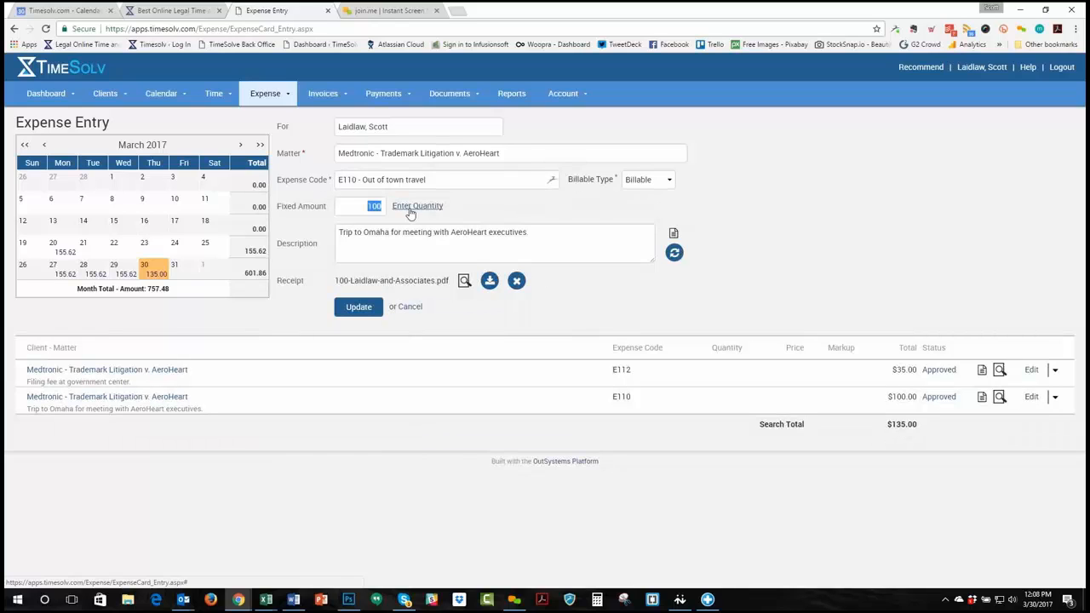
{"action": "type", "text": "120.62"}
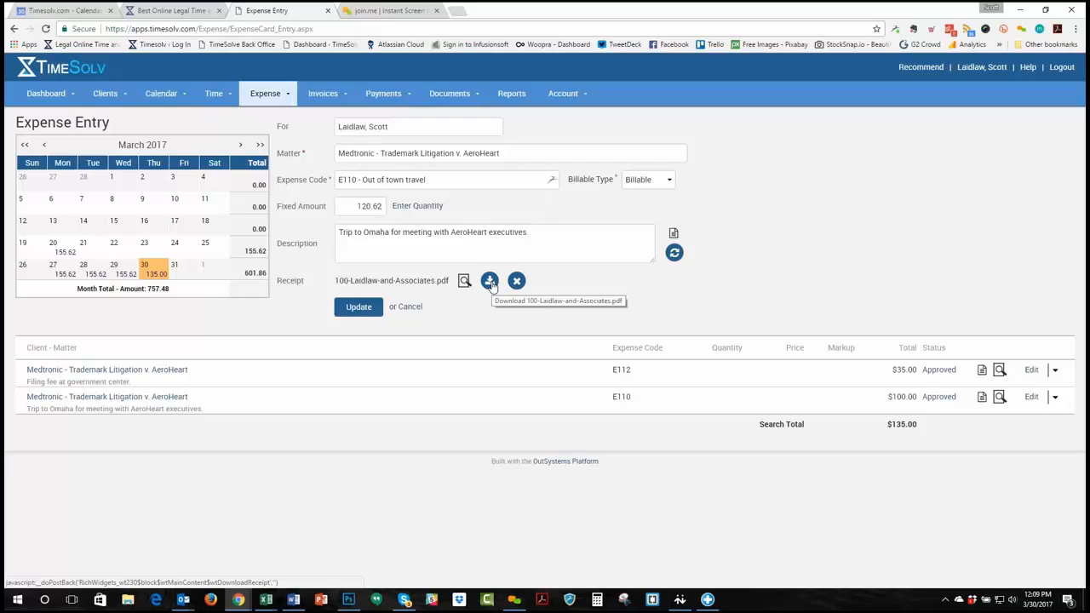
{"action": "left_click", "coordinate": [464, 281]}
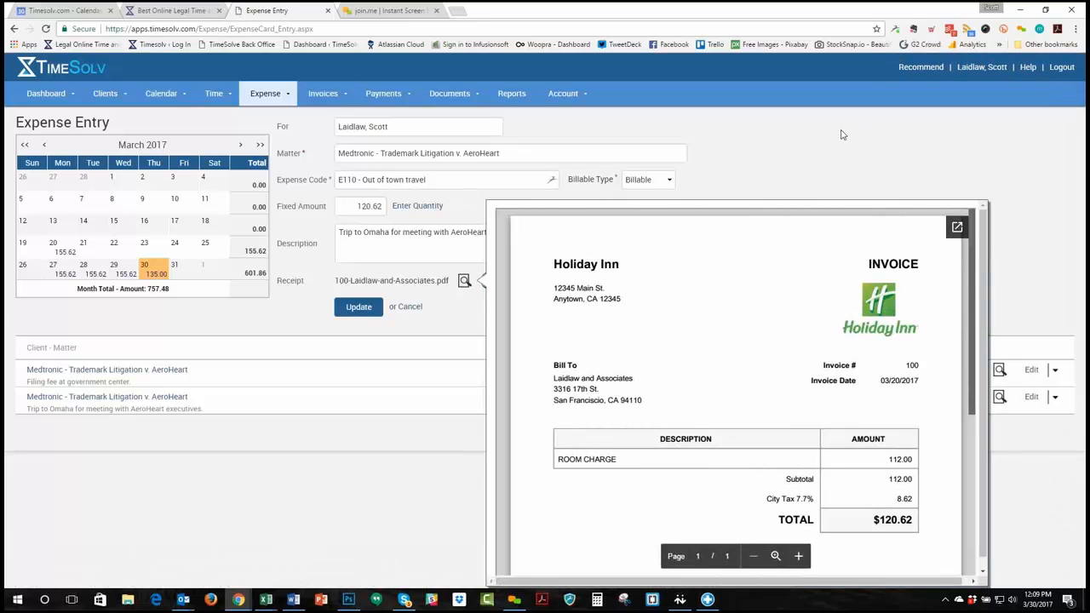
{"action": "left_click", "coordinate": [847, 139]}
{"action": "left_click", "coordinate": [366, 310]}
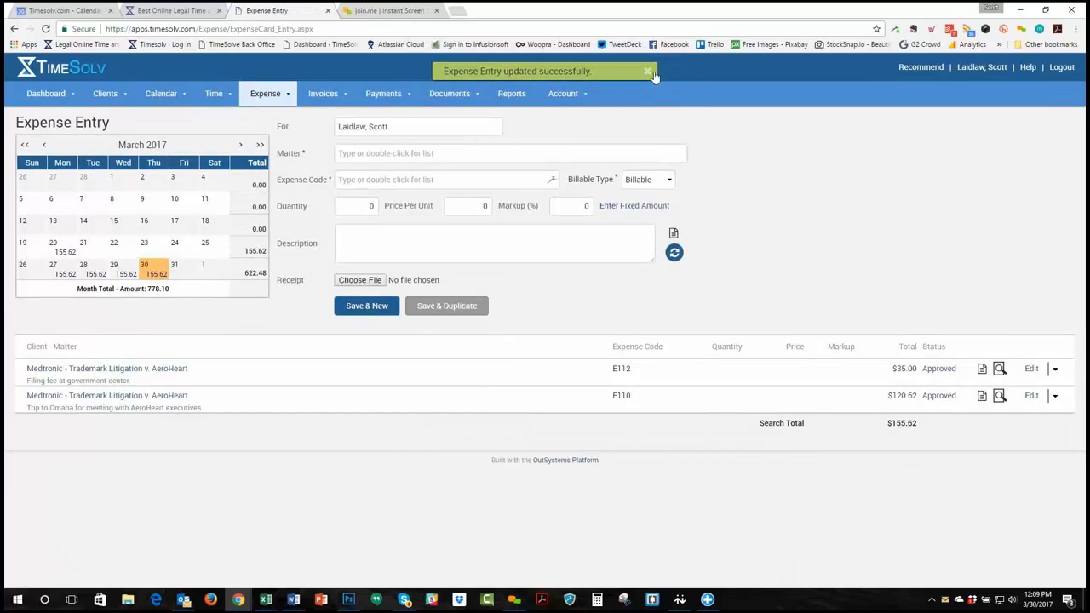
{"action": "left_click", "coordinate": [648, 73]}
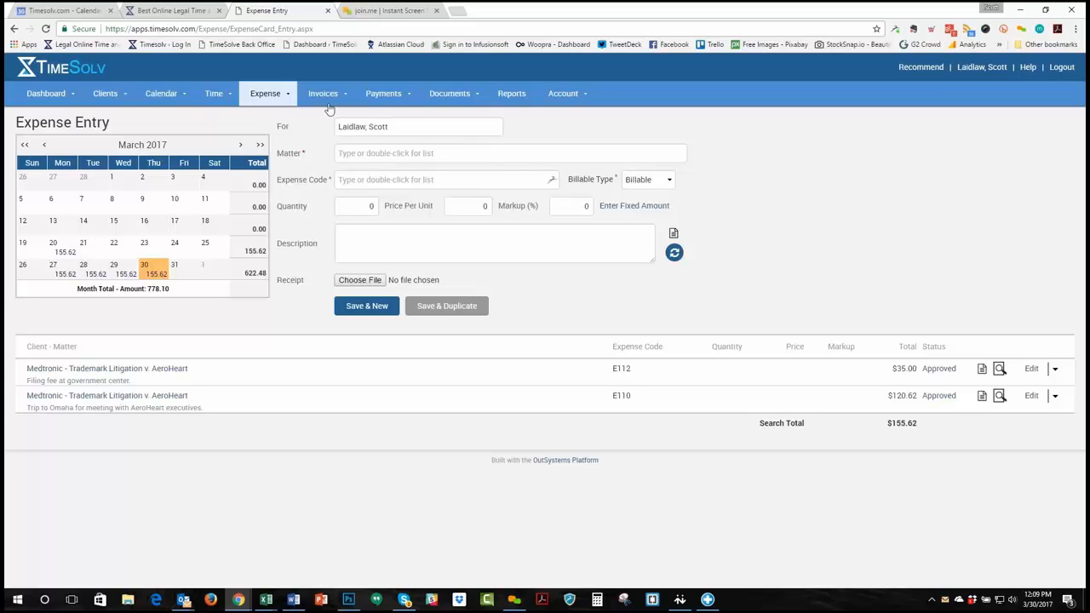
Create a draft invoice for the client Medtronic that includes both time and expenses.
{"action": "mouse_move", "coordinate": [316, 95]}
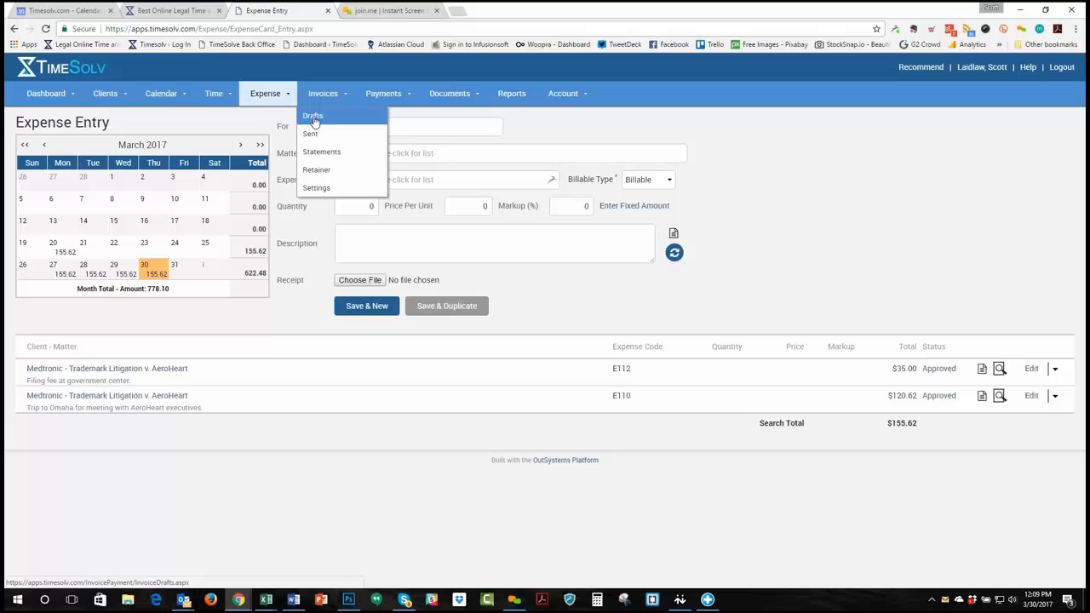
{"action": "left_click", "coordinate": [314, 117]}
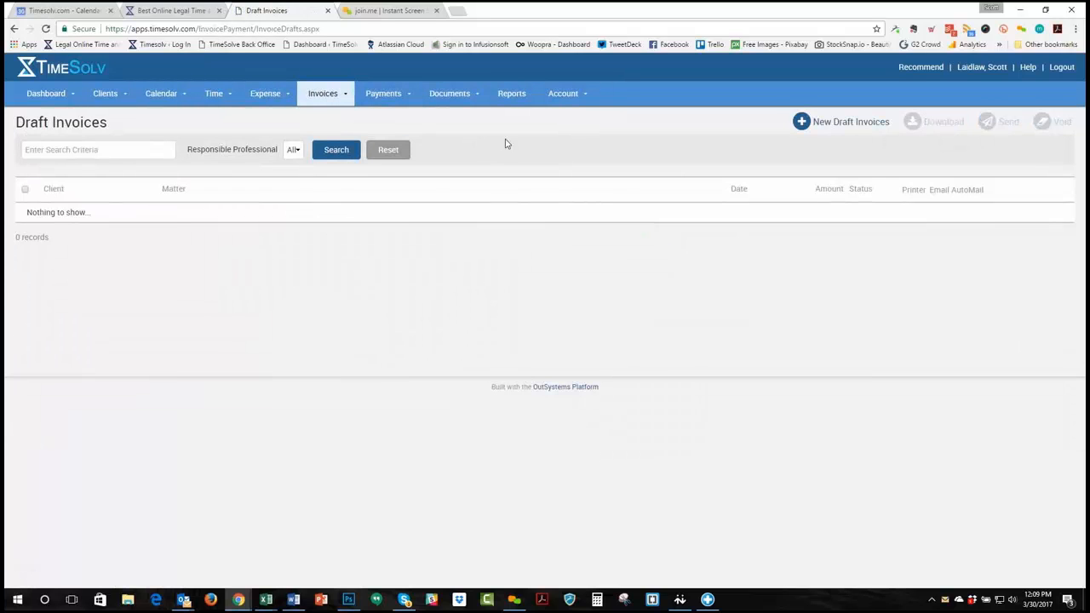
{"action": "left_click", "coordinate": [825, 124]}
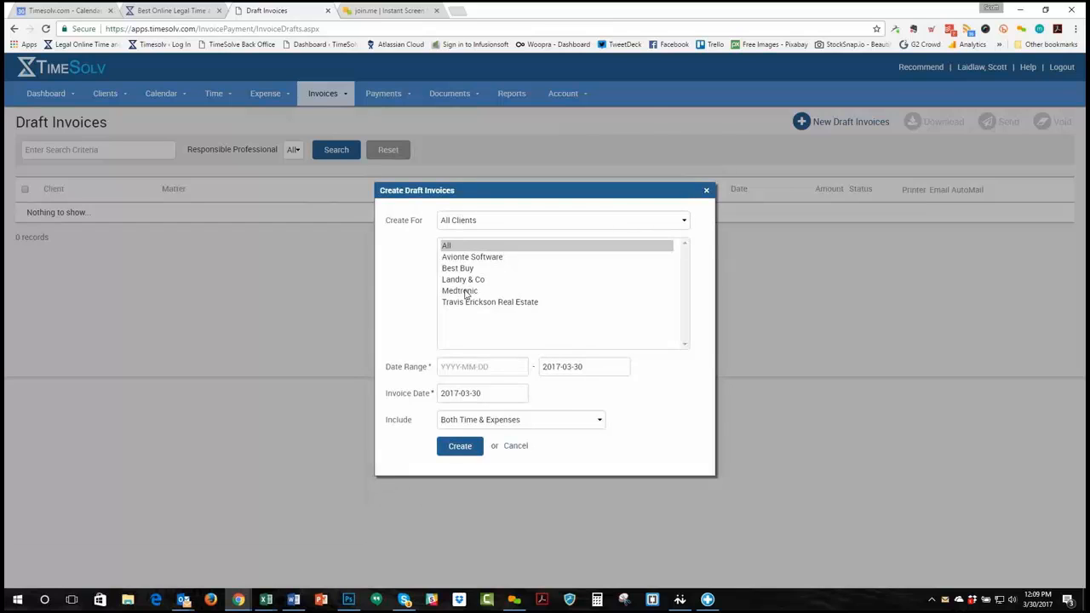
{"action": "left_click", "coordinate": [465, 291]}
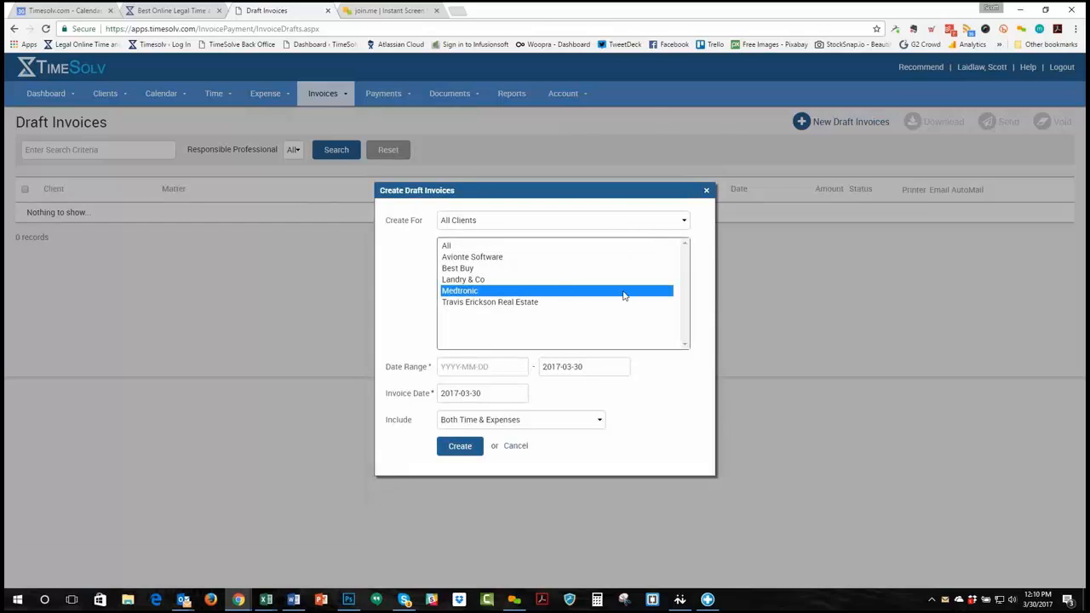
{"action": "left_click", "coordinate": [469, 423]}
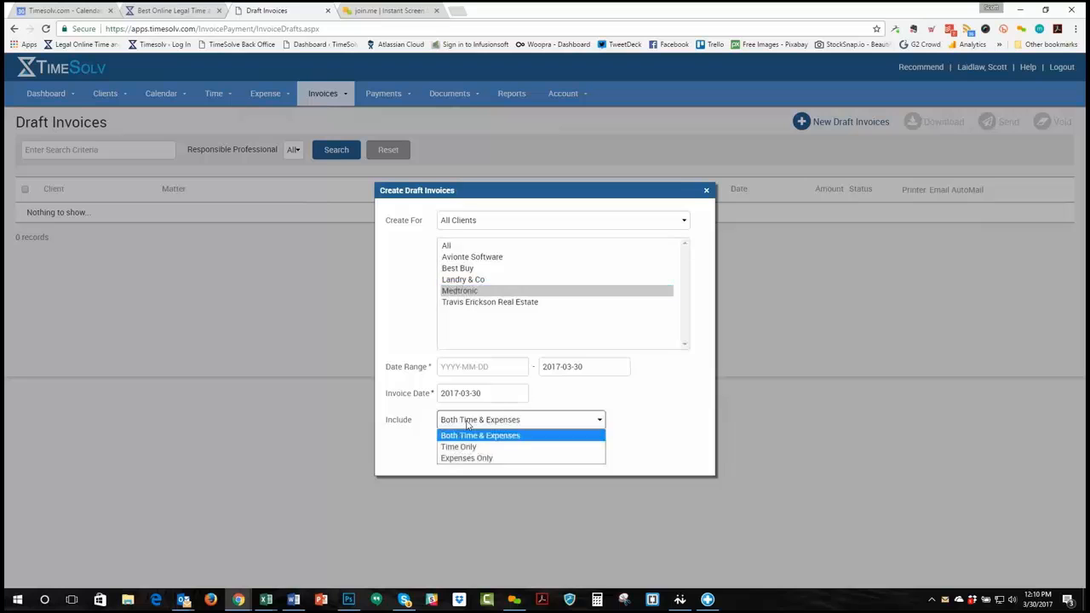
{"action": "left_click", "coordinate": [468, 423]}
{"action": "left_click", "coordinate": [453, 447]}
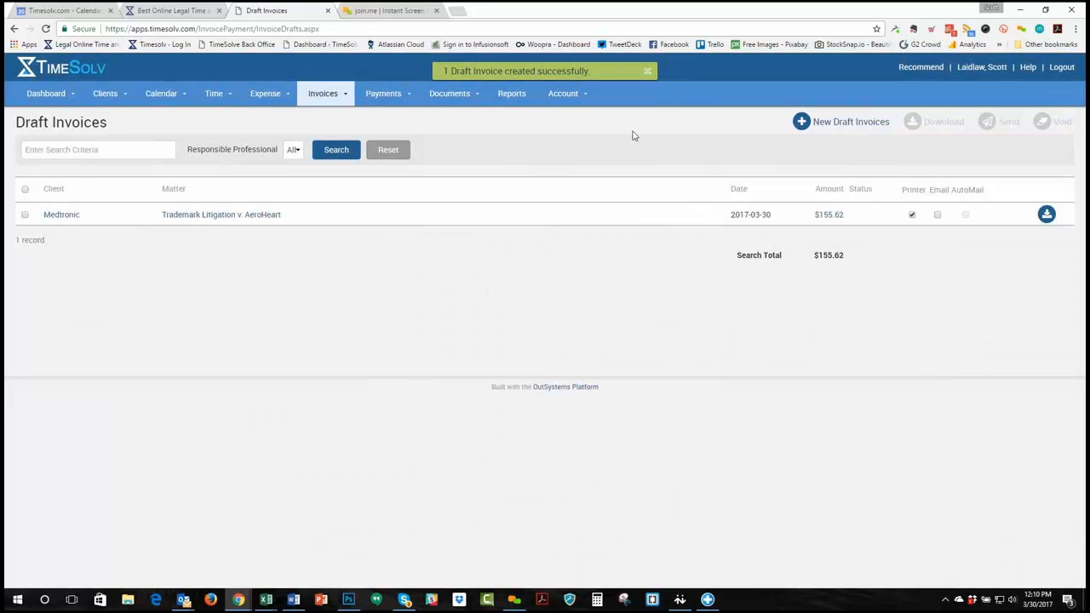
{"action": "left_click", "coordinate": [647, 71]}
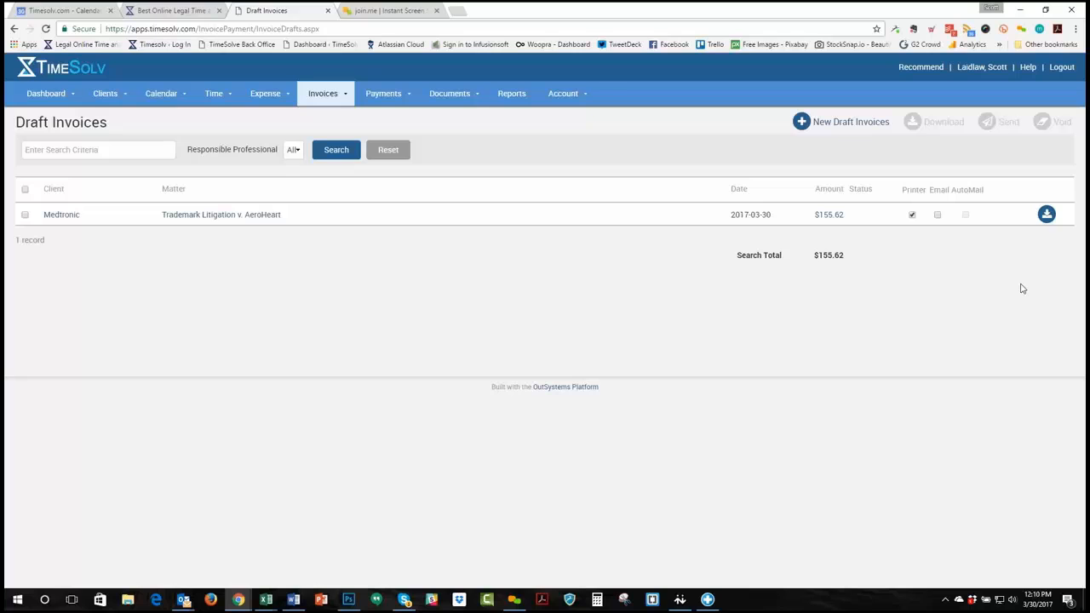
Download the Medtronic draft invoice as a PDF and open the file.
{"action": "left_click", "coordinate": [1047, 215]}
{"action": "left_click", "coordinate": [599, 349]}
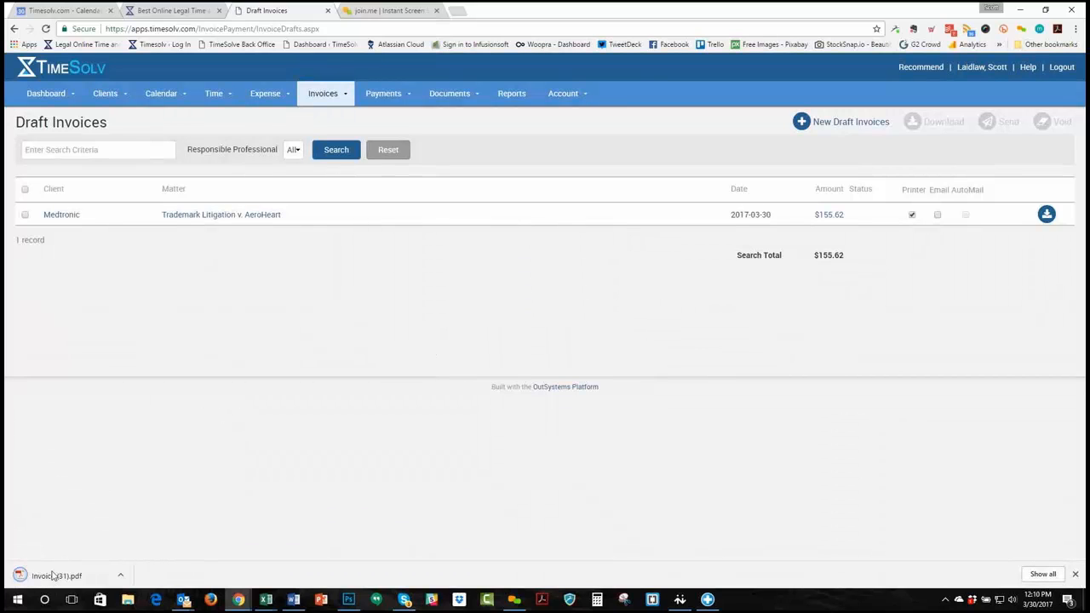
{"action": "left_click", "coordinate": [51, 576]}
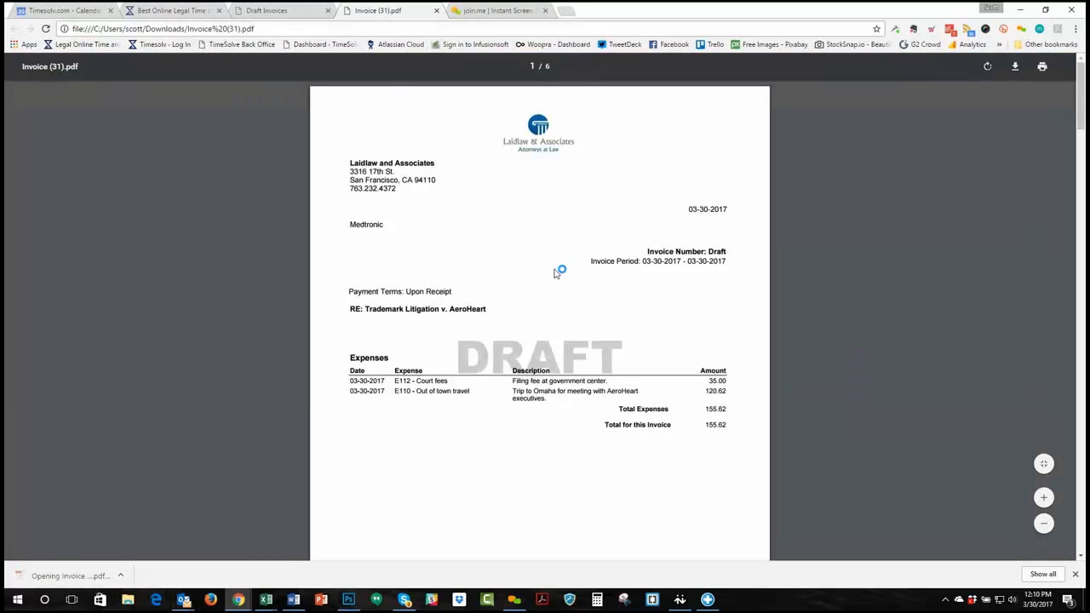
{"action": "left_click", "coordinate": [1075, 574]}
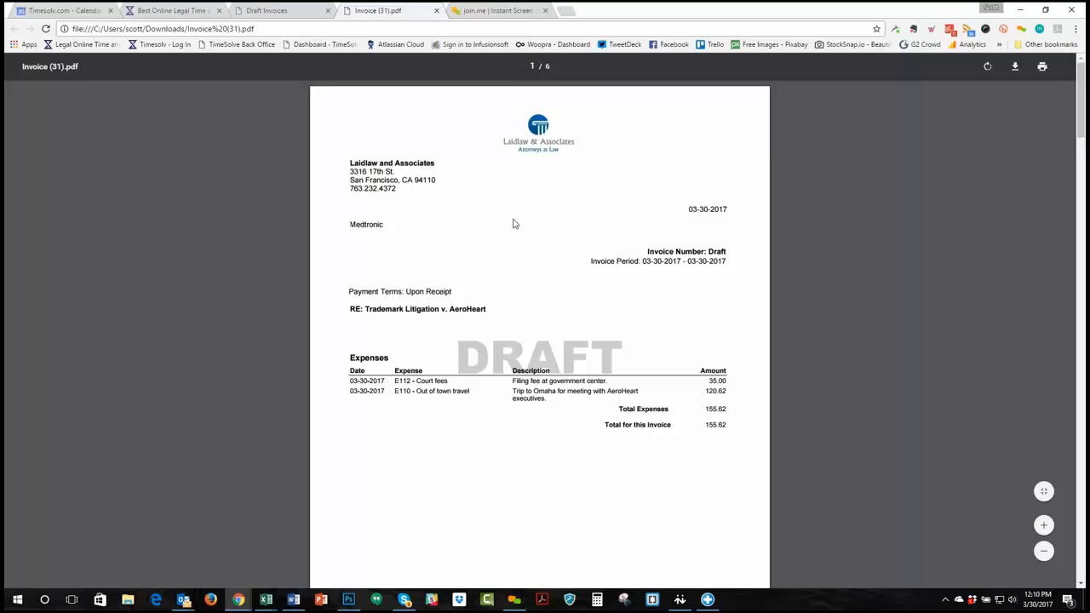
Review the draft invoice PDF's expense lines, account statement, remittance copy and the receipts appended for both expenses.
{"action": "scroll", "coordinate": [510, 223], "scroll_direction": "down", "scroll_amount": 1}
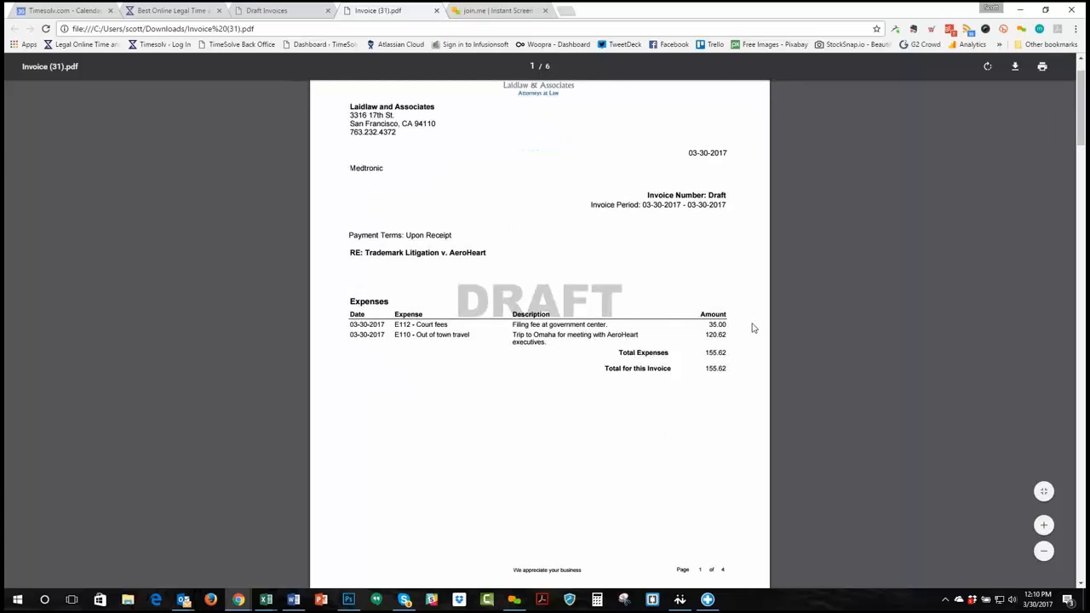
{"action": "scroll", "coordinate": [531, 334], "scroll_direction": "down", "scroll_amount": 2}
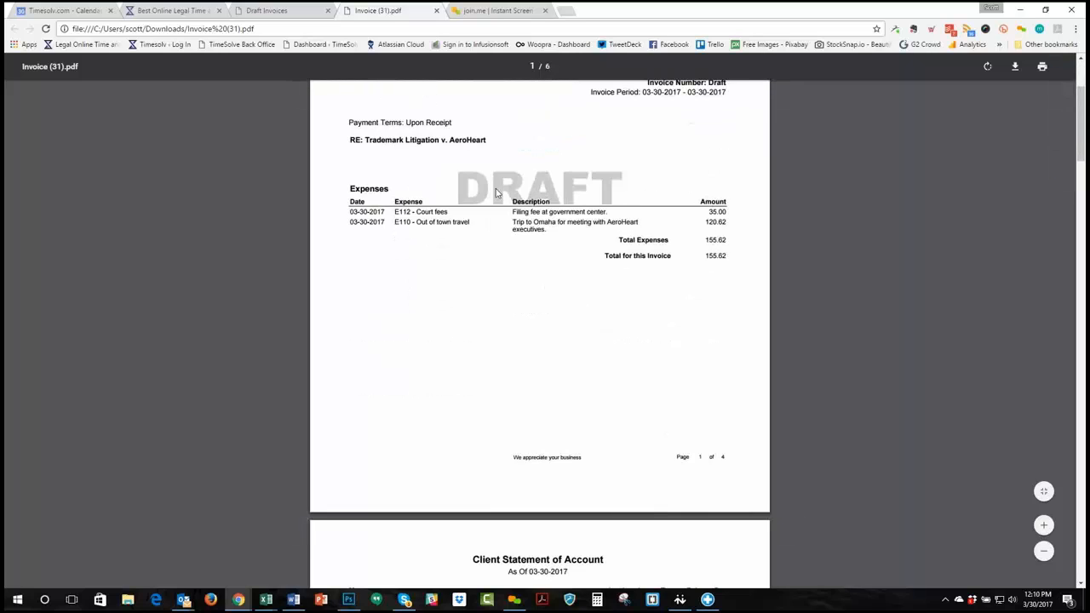
{"action": "scroll", "coordinate": [679, 307], "scroll_direction": "down", "scroll_amount": 7}
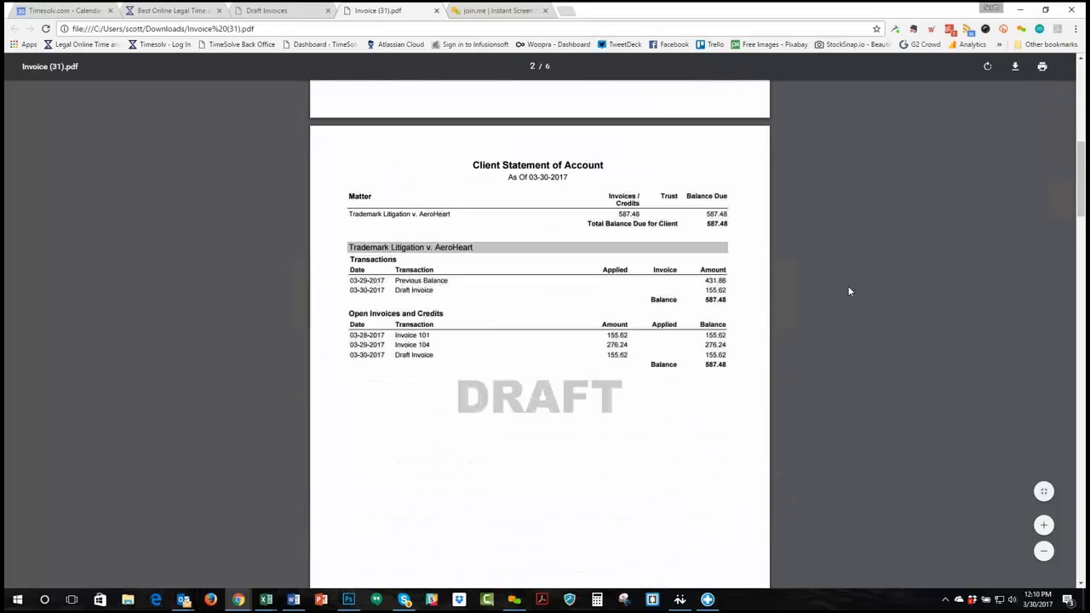
{"action": "scroll", "coordinate": [849, 291], "scroll_direction": "down", "scroll_amount": 1}
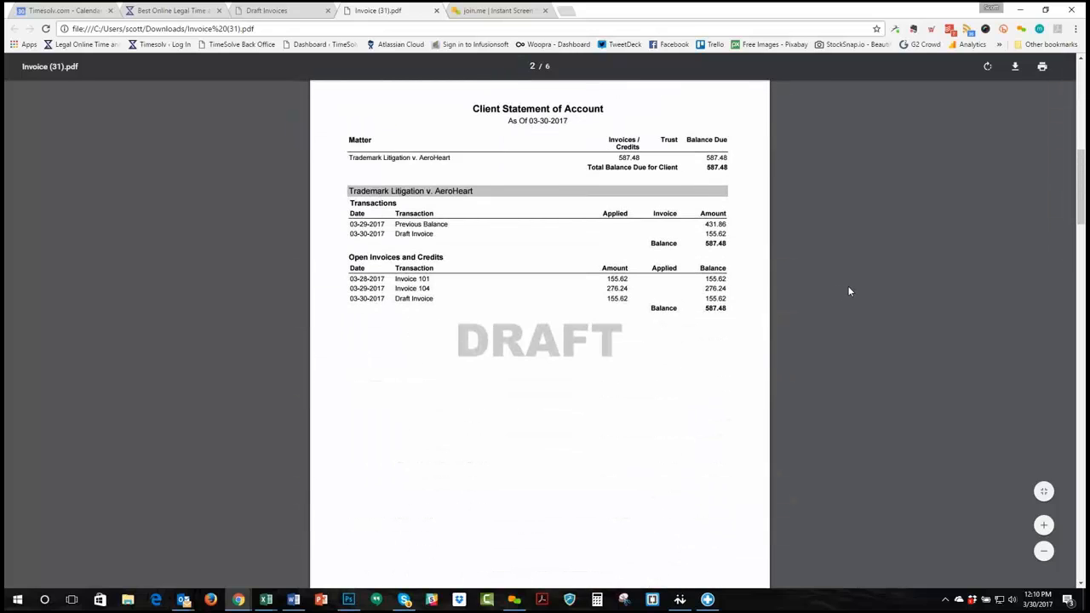
{"action": "scroll", "coordinate": [849, 291], "scroll_direction": "down", "scroll_amount": 8}
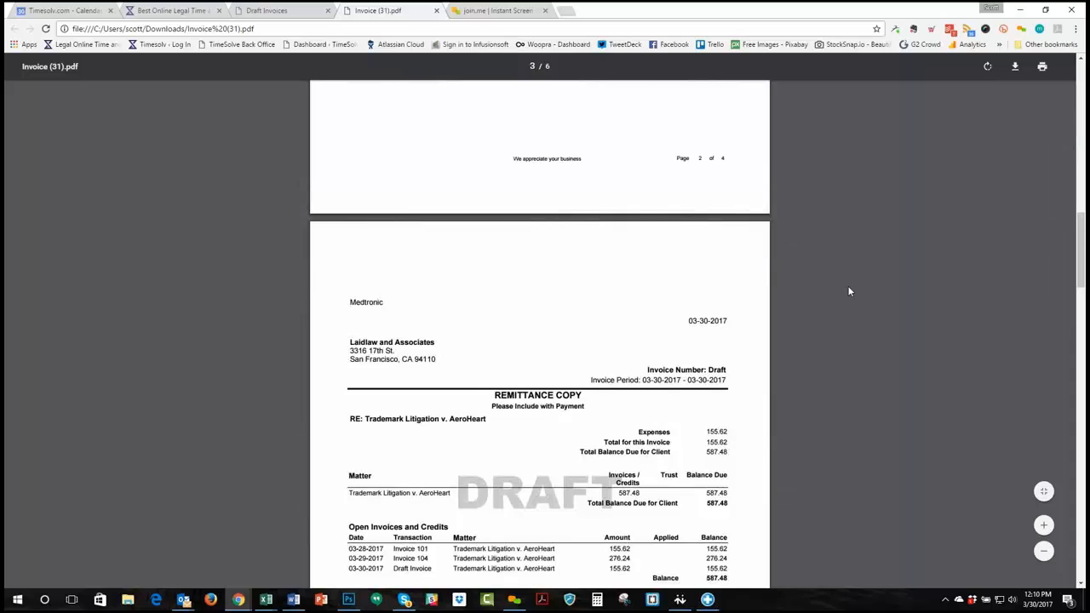
{"action": "scroll", "coordinate": [849, 291], "scroll_direction": "down", "scroll_amount": 8}
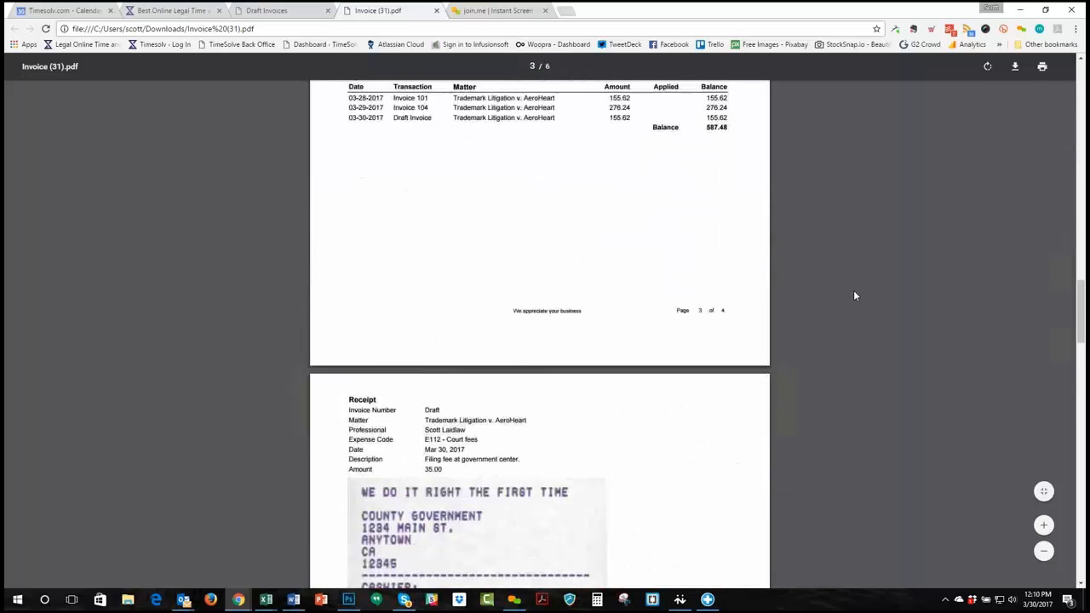
{"action": "scroll", "coordinate": [855, 295], "scroll_direction": "down", "scroll_amount": 5}
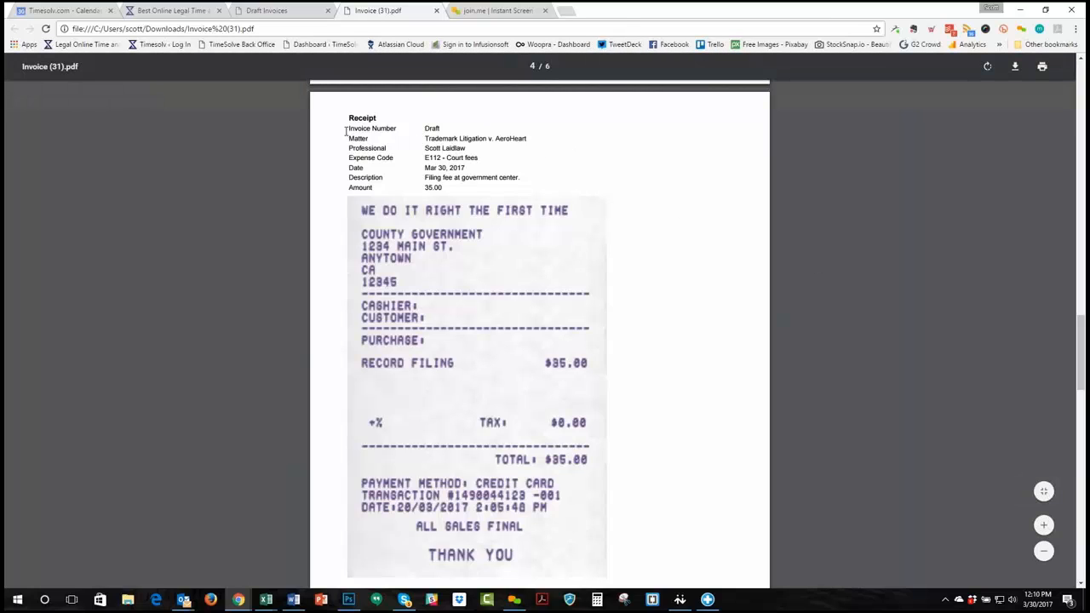
{"action": "left_click_drag", "start_coordinate": [347, 127], "coordinate": [472, 191]}
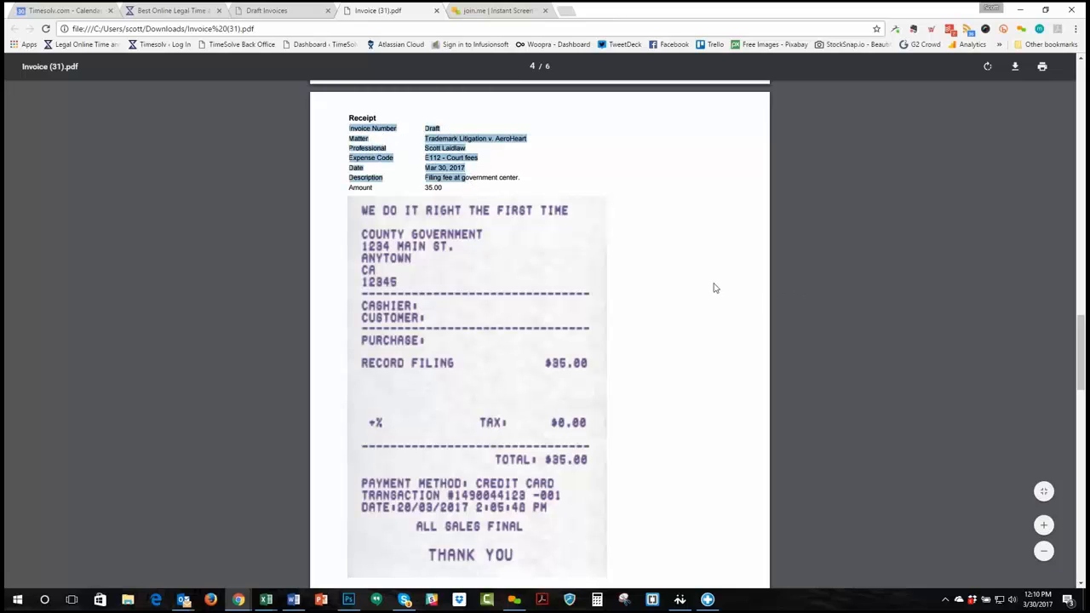
{"action": "scroll", "coordinate": [633, 279], "scroll_direction": "down", "scroll_amount": 1}
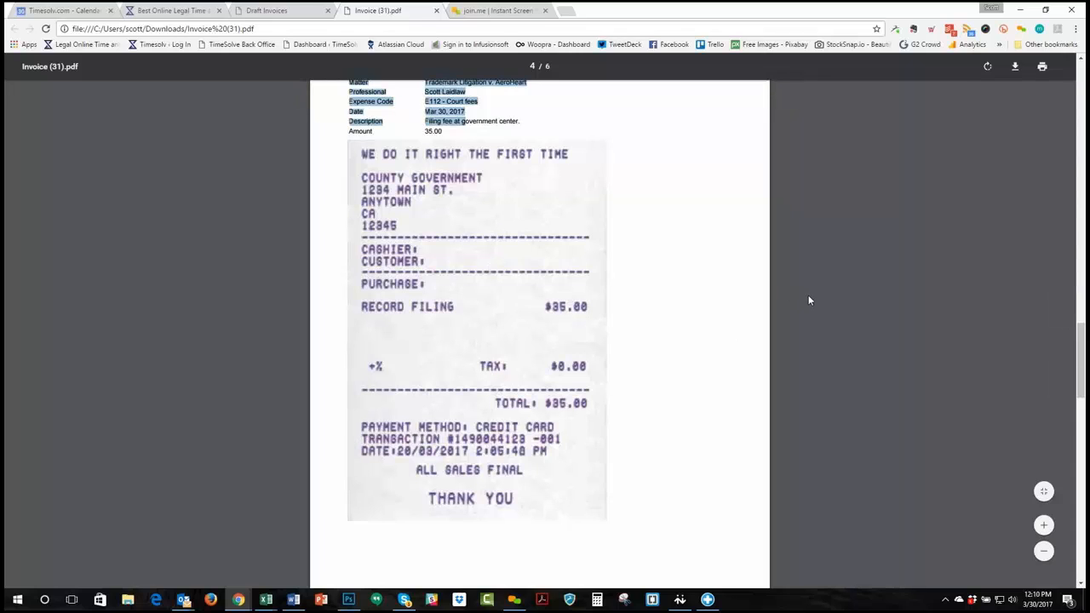
{"action": "scroll", "coordinate": [848, 303], "scroll_direction": "down", "scroll_amount": 5}
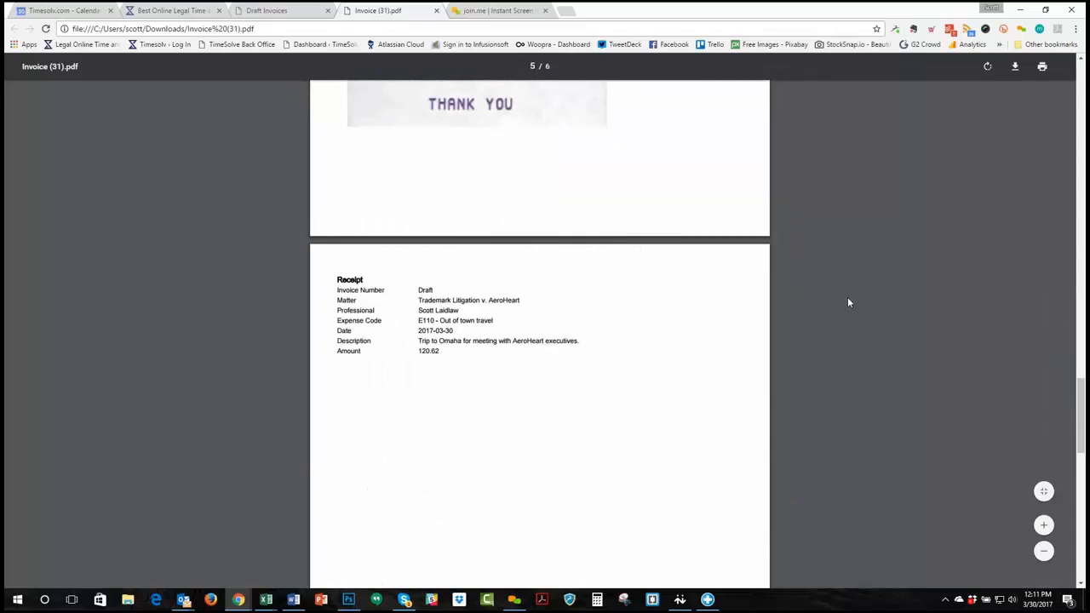
{"action": "scroll", "coordinate": [848, 302], "scroll_direction": "down", "scroll_amount": 5}
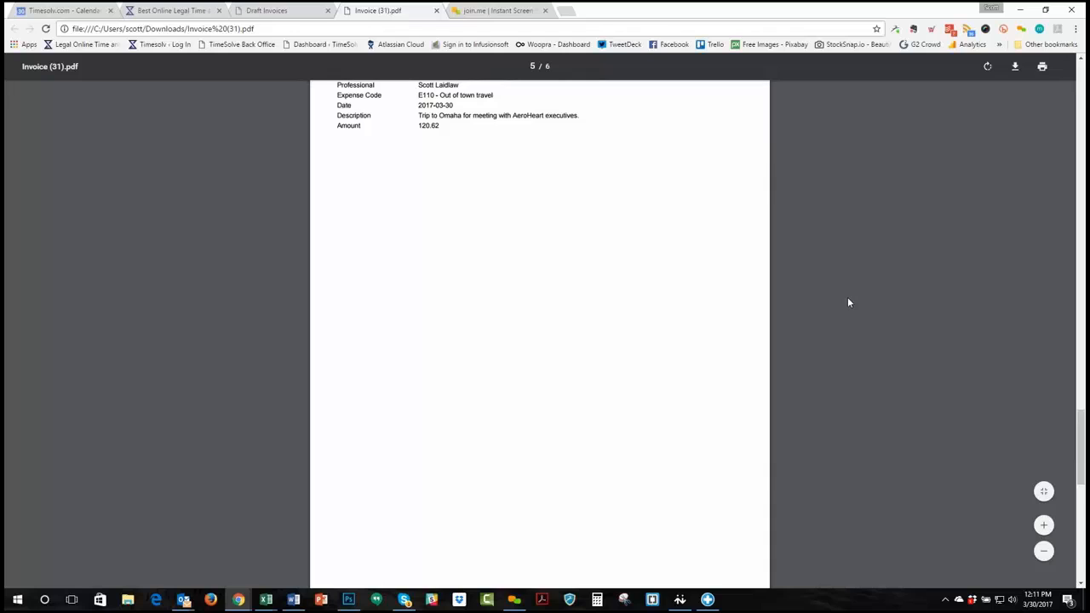
{"action": "scroll", "coordinate": [848, 302], "scroll_direction": "down", "scroll_amount": 5}
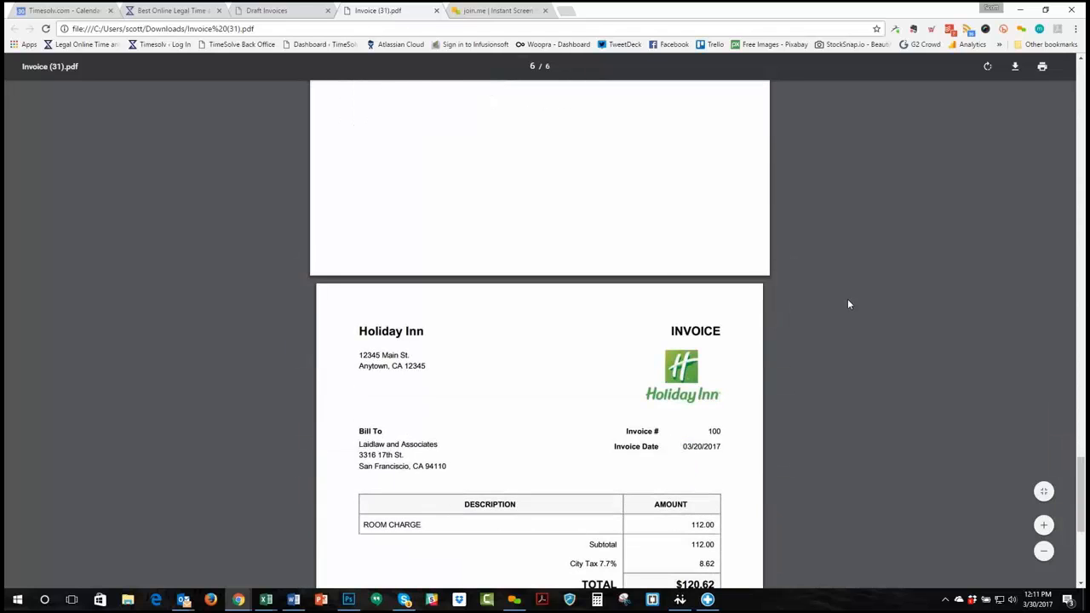
{"action": "scroll", "coordinate": [848, 304], "scroll_direction": "down", "scroll_amount": 1}
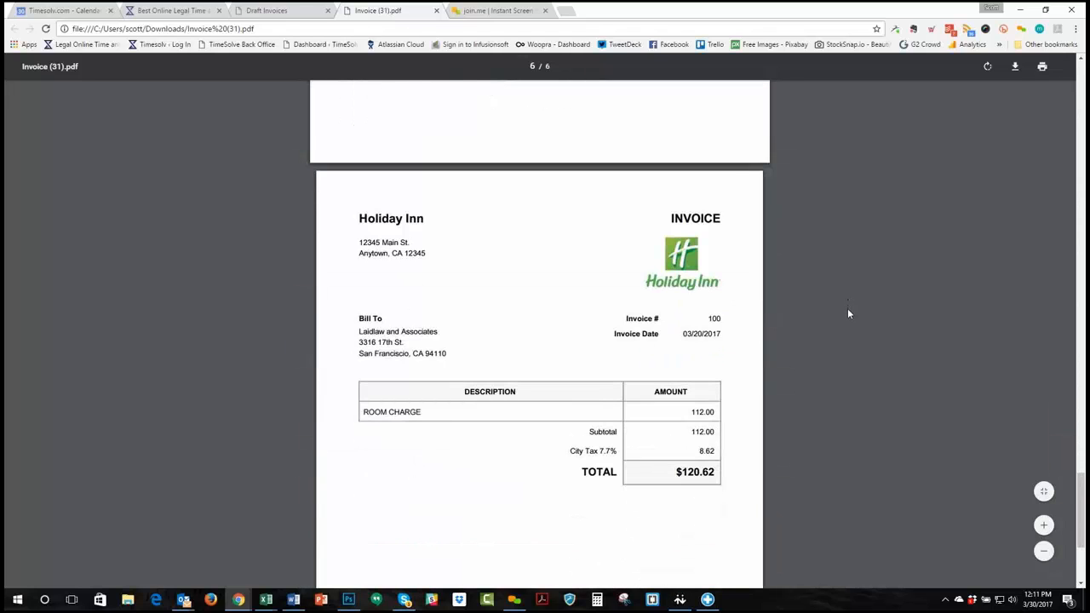
{"action": "scroll", "coordinate": [847, 314], "scroll_direction": "up", "scroll_amount": 1}
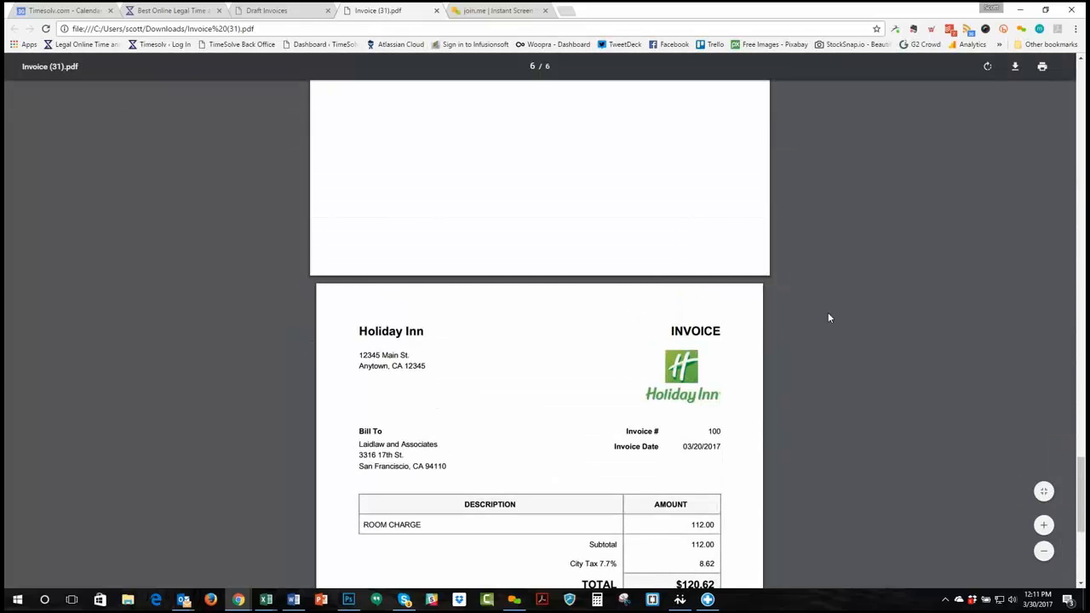
Review the Omaha travel expense's receipt details page and the appended Holiday Inn invoice in the PDF, and close the file.
{"action": "scroll", "coordinate": [824, 308], "scroll_direction": "up", "scroll_amount": 3}
{"action": "scroll", "coordinate": [824, 307], "scroll_direction": "up", "scroll_amount": 2}
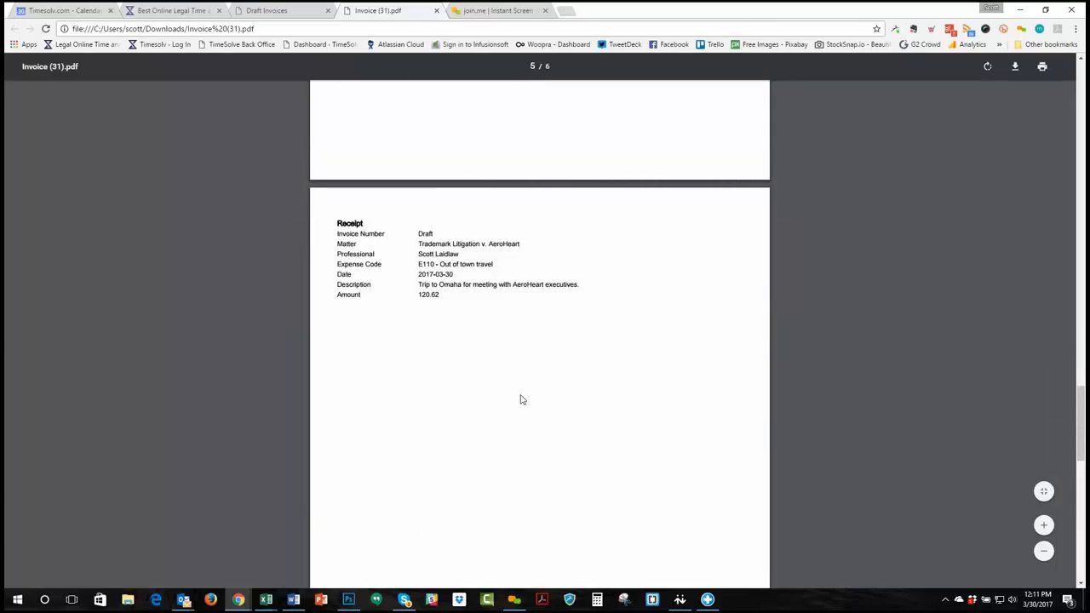
{"action": "scroll", "coordinate": [524, 392], "scroll_direction": "down", "scroll_amount": 1}
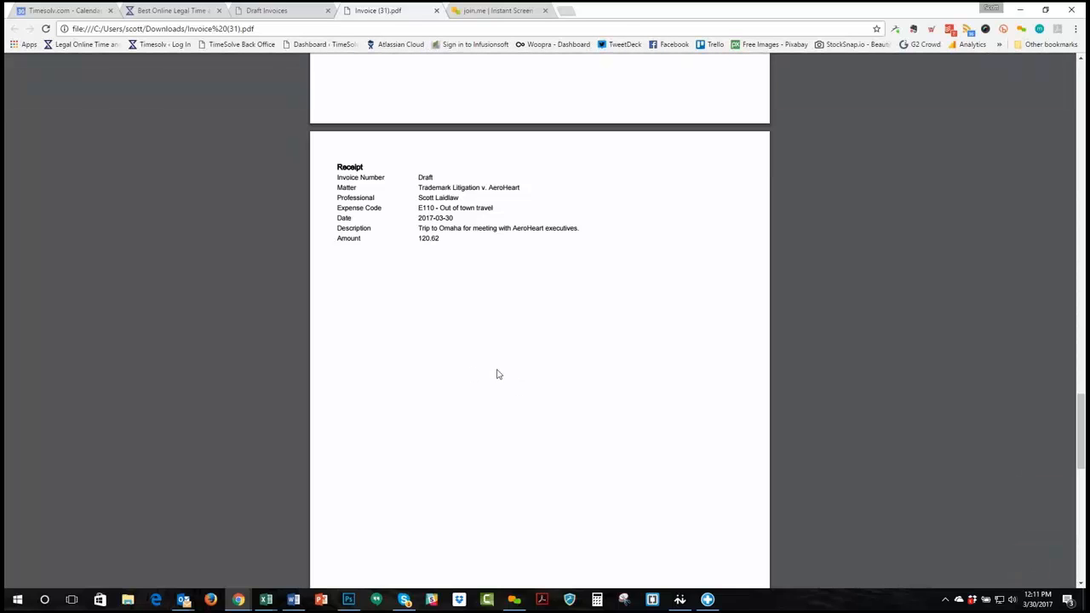
{"action": "scroll", "coordinate": [476, 353], "scroll_direction": "down", "scroll_amount": 2}
{"action": "scroll", "coordinate": [473, 351], "scroll_direction": "down", "scroll_amount": 1}
{"action": "scroll", "coordinate": [477, 358], "scroll_direction": "up", "scroll_amount": 3}
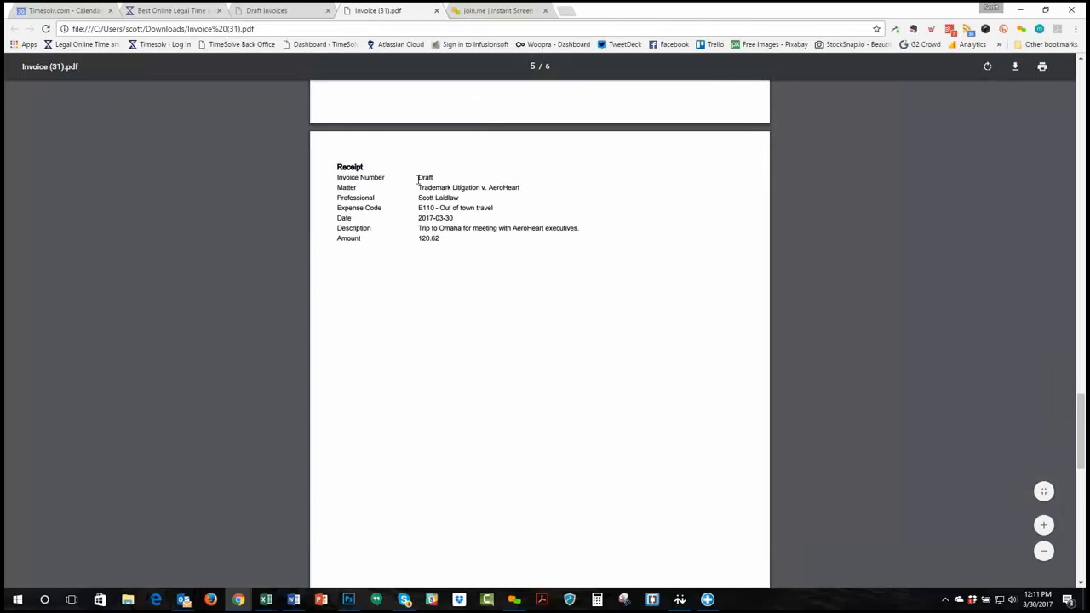
{"action": "left_click_drag", "start_coordinate": [418, 180], "coordinate": [445, 246]}
{"action": "left_click", "coordinate": [444, 246]}
{"action": "scroll", "coordinate": [520, 333], "scroll_direction": "down", "scroll_amount": 5}
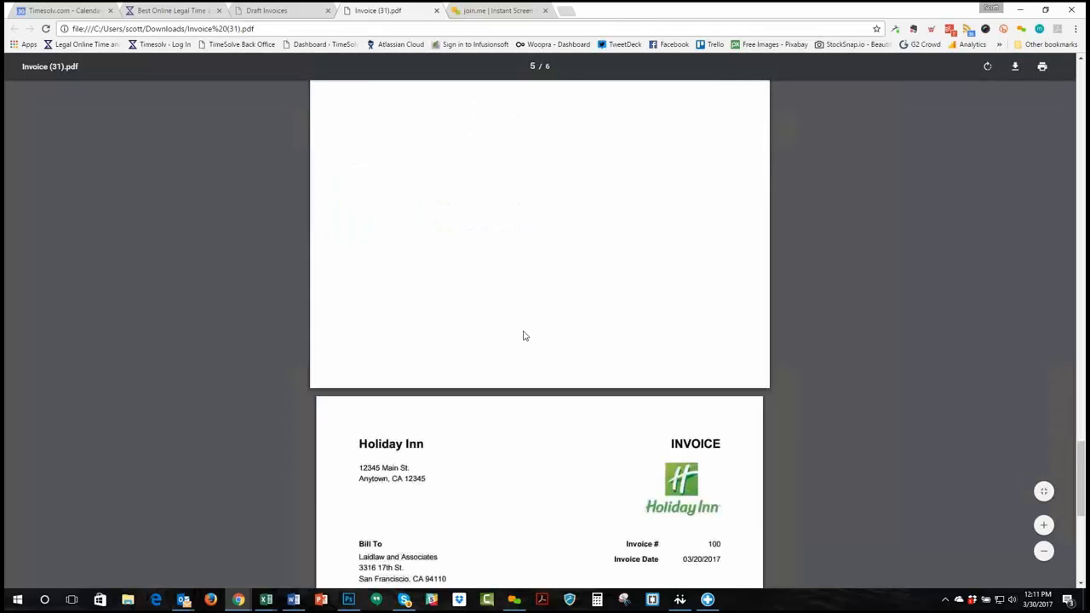
{"action": "scroll", "coordinate": [520, 393], "scroll_direction": "down", "scroll_amount": 2}
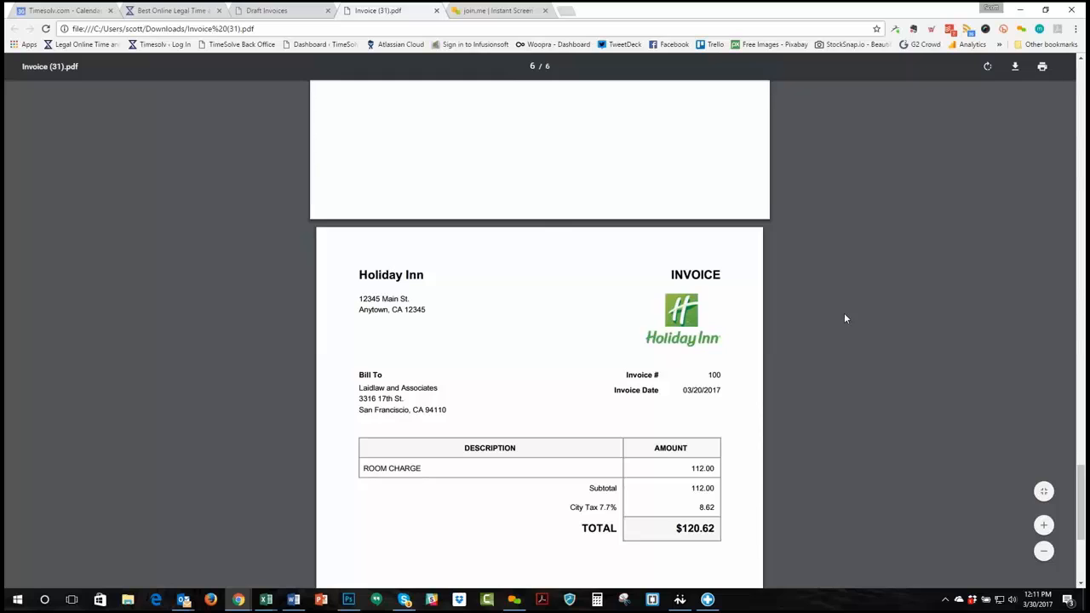
{"action": "scroll", "coordinate": [845, 316], "scroll_direction": "up", "scroll_amount": 8}
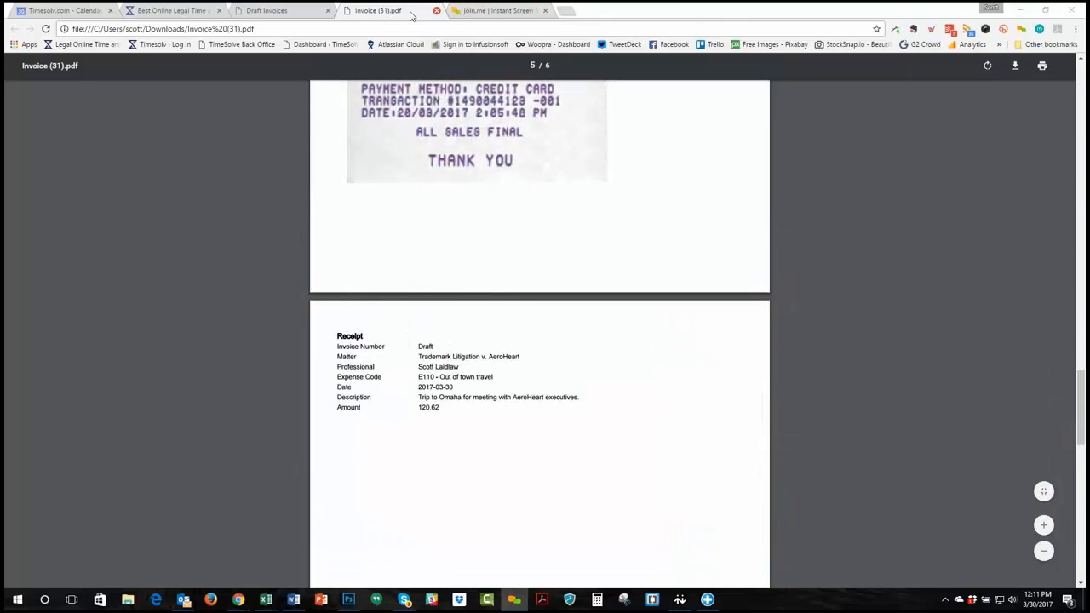
{"action": "left_click", "coordinate": [436, 11]}
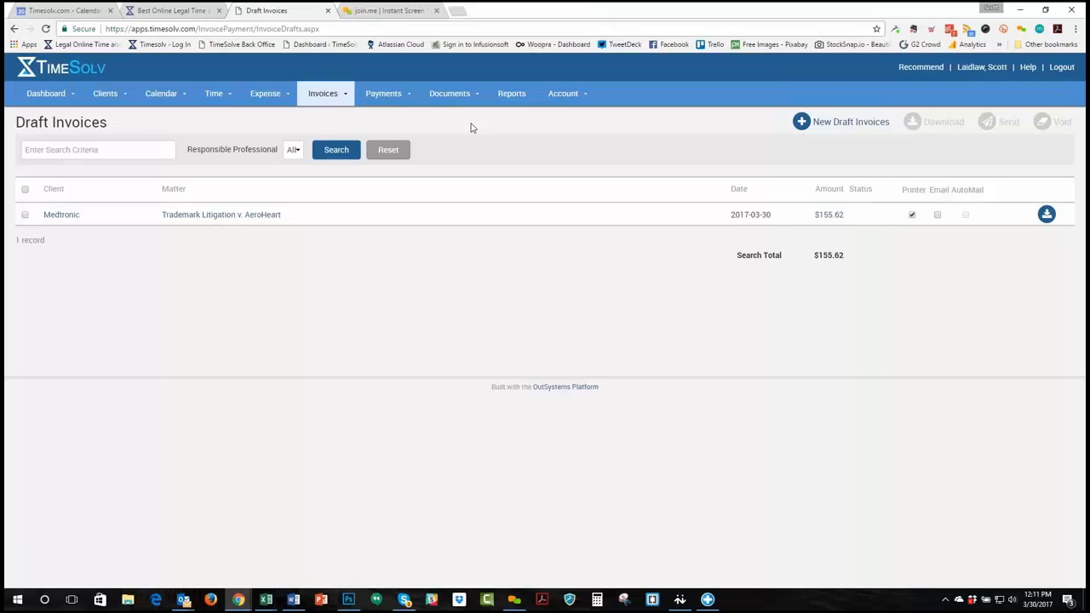
Open the Medtronic draft invoice for editing and inspect its expenses, the court filing fee entry and the time entries.
{"action": "left_click", "coordinate": [334, 95]}
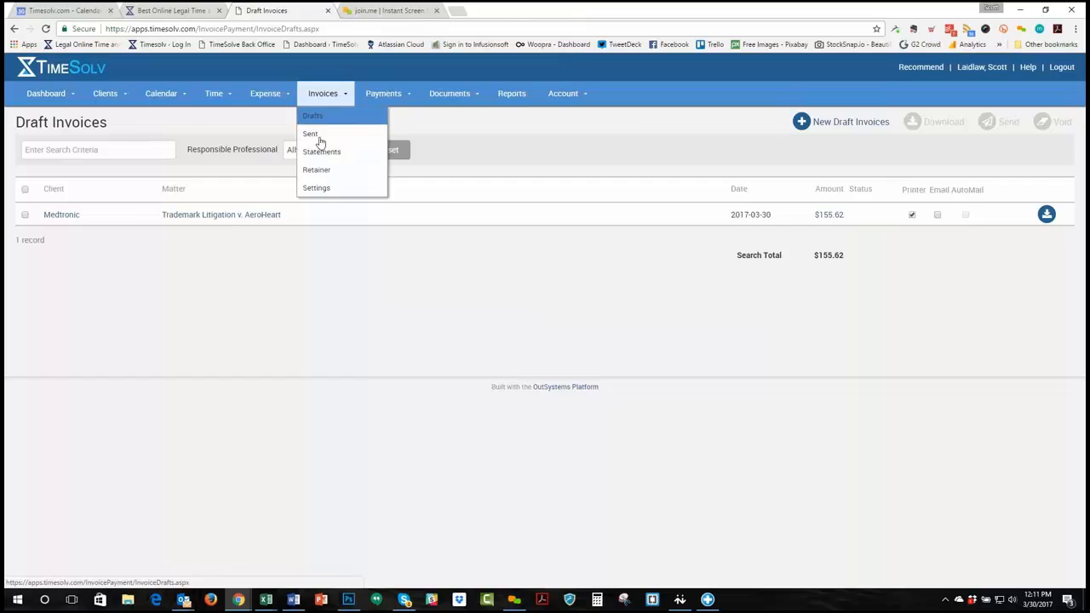
{"action": "left_click", "coordinate": [329, 94]}
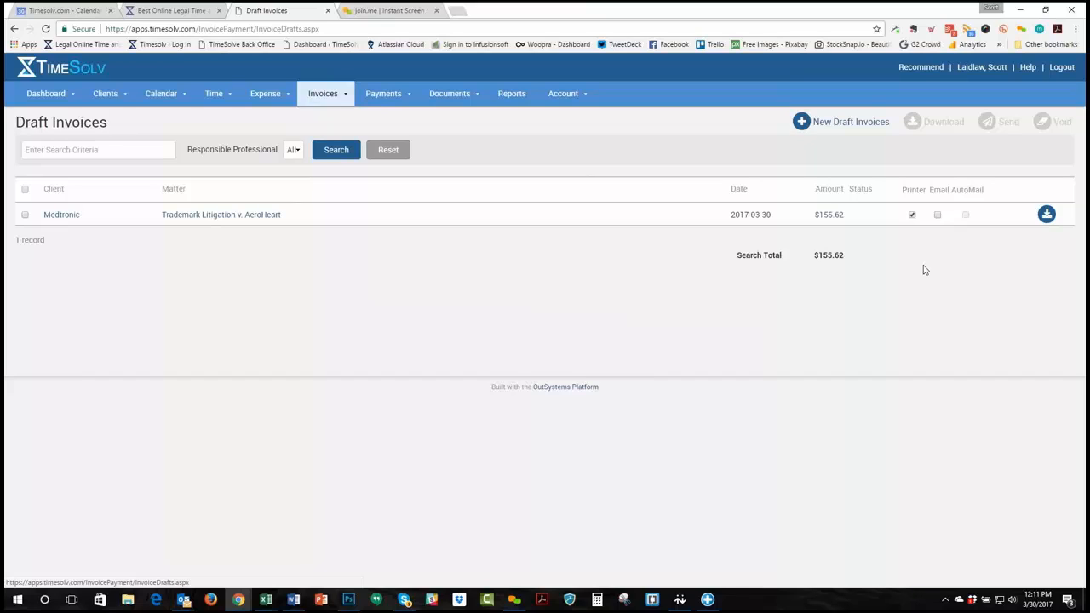
{"action": "left_click", "coordinate": [828, 217]}
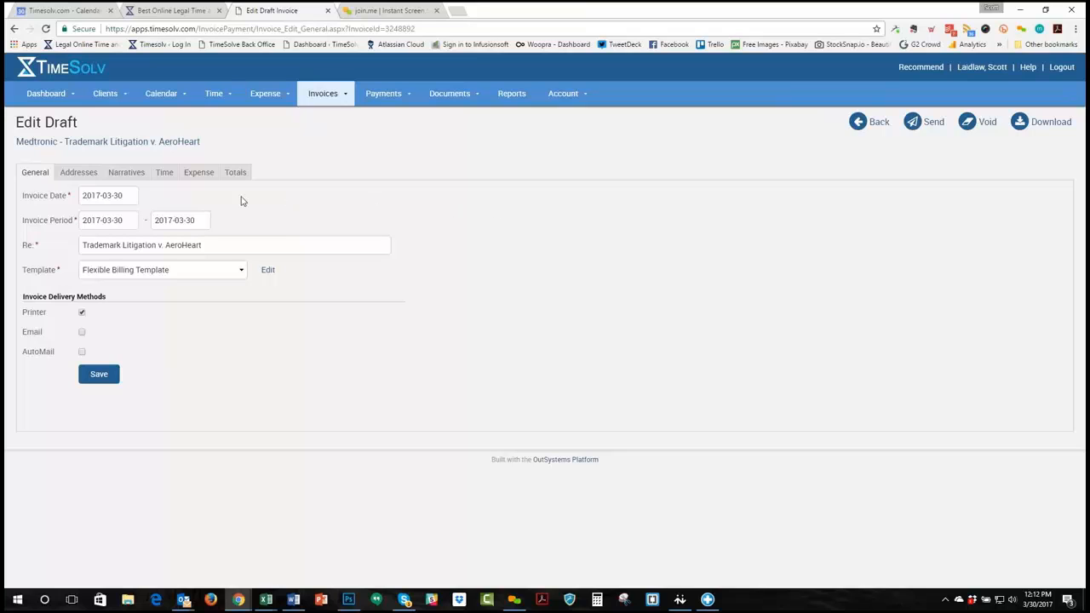
{"action": "left_click", "coordinate": [166, 174]}
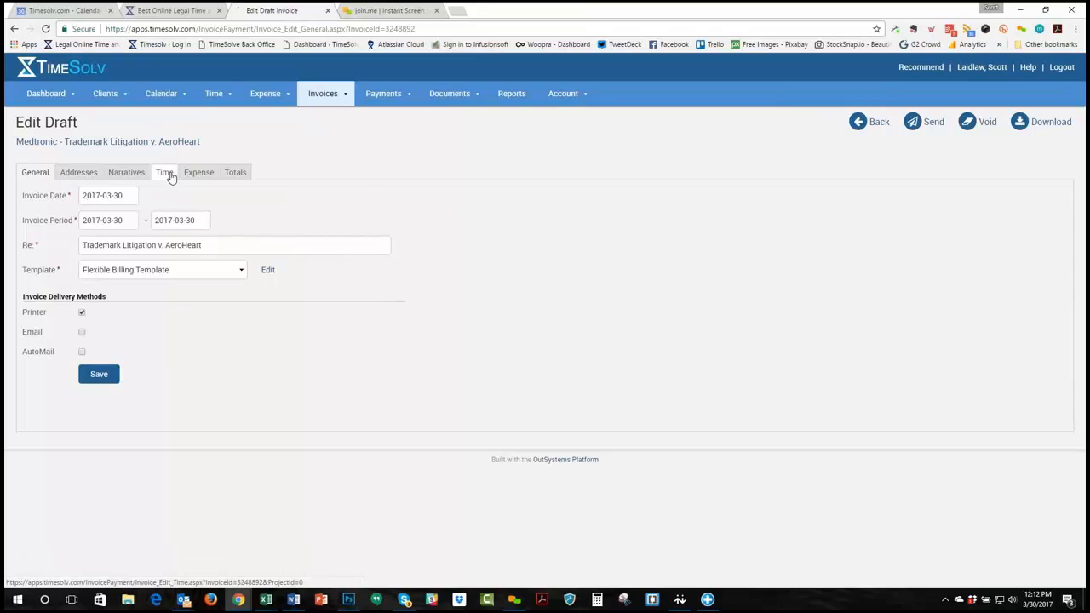
{"action": "left_click", "coordinate": [204, 173]}
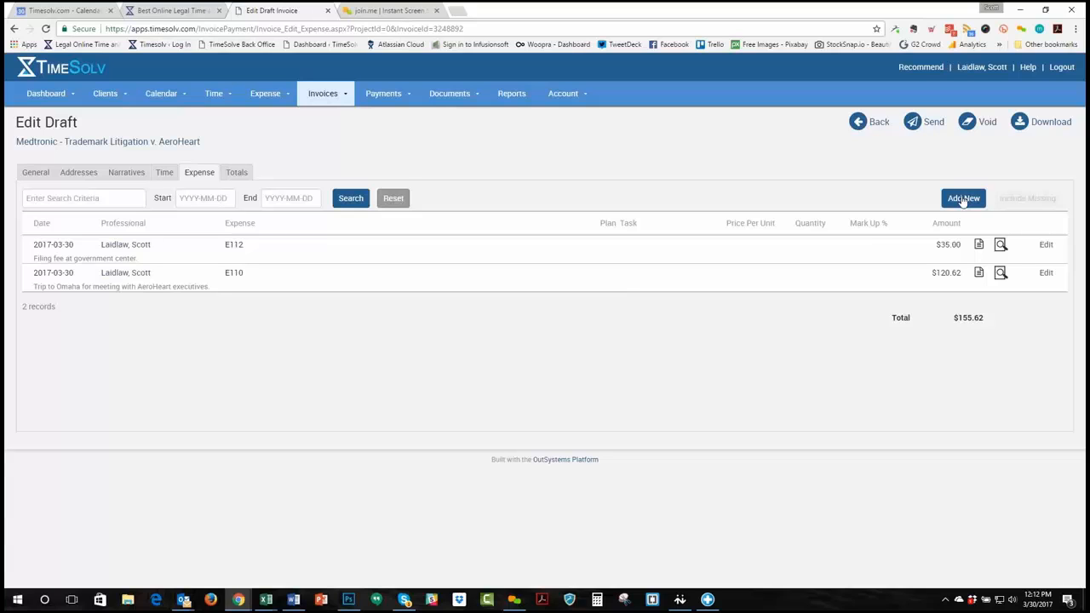
{"action": "left_click", "coordinate": [1044, 245]}
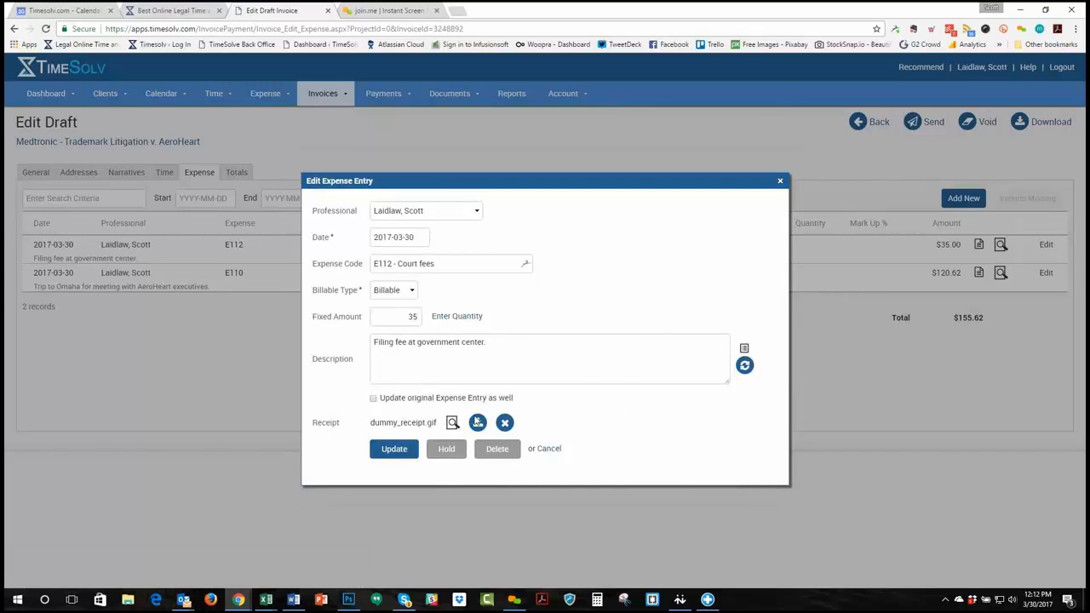
{"action": "left_click", "coordinate": [780, 183]}
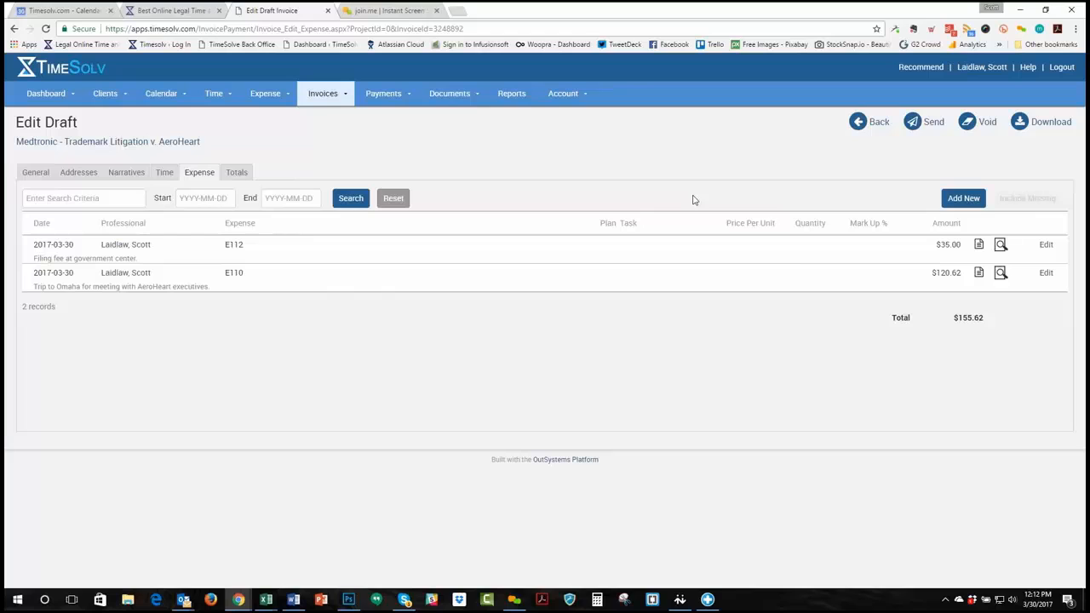
{"action": "left_click", "coordinate": [163, 173]}
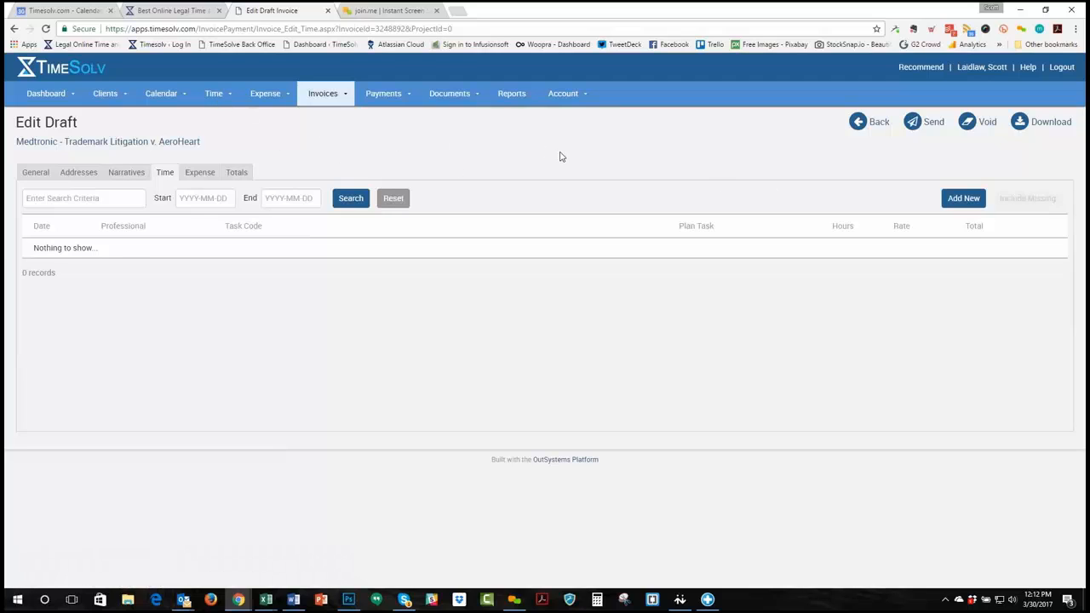
Turn off Attach Receipts to Invoice in the Flexible Billing Template's expense settings and update the template.
{"action": "left_click", "coordinate": [33, 178]}
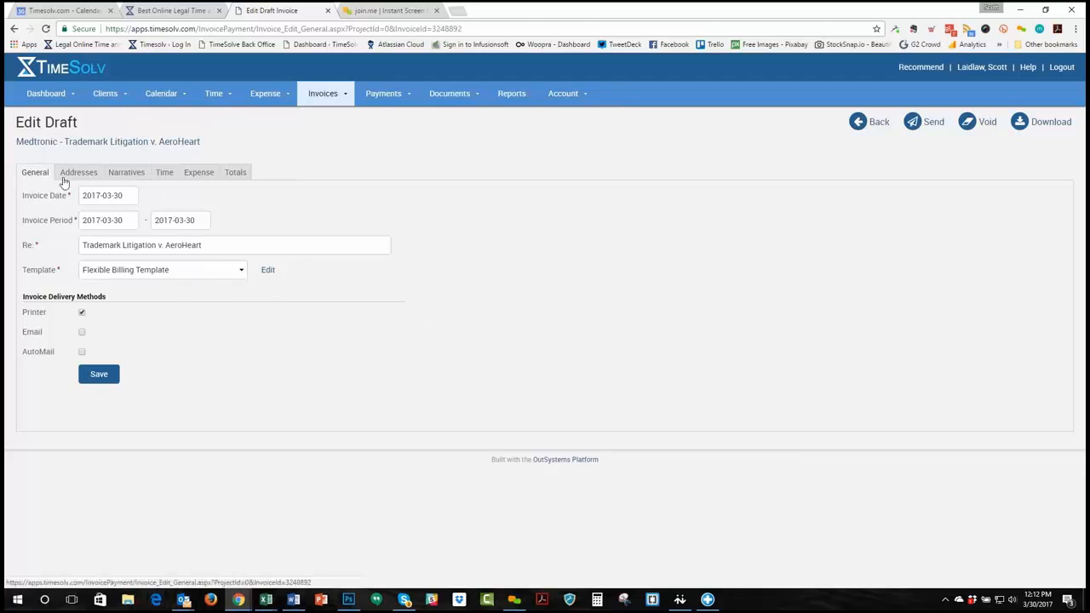
{"action": "left_click", "coordinate": [267, 271]}
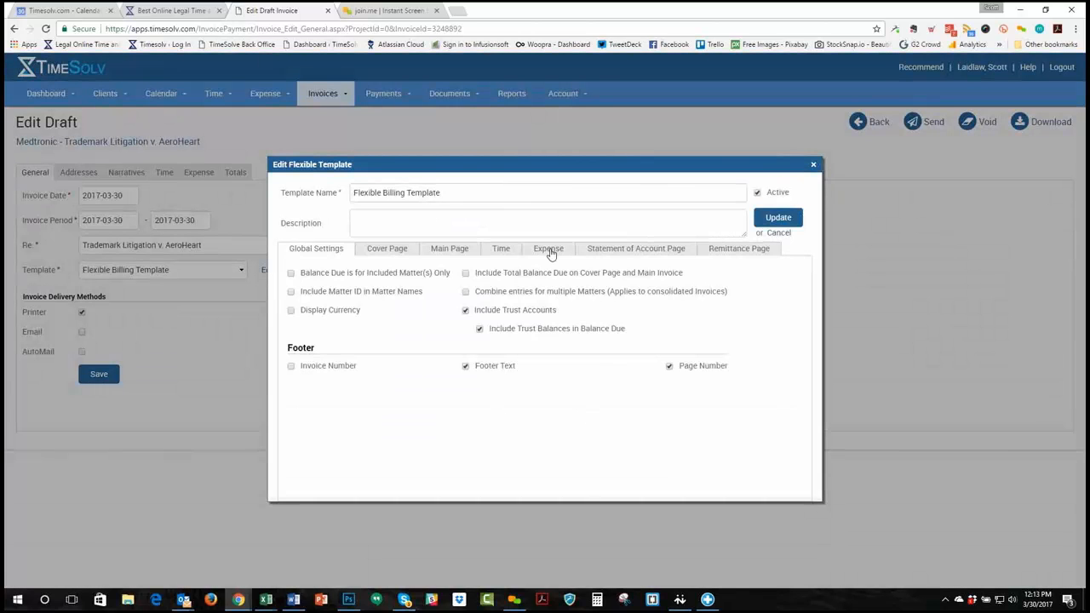
{"action": "left_click", "coordinate": [562, 253]}
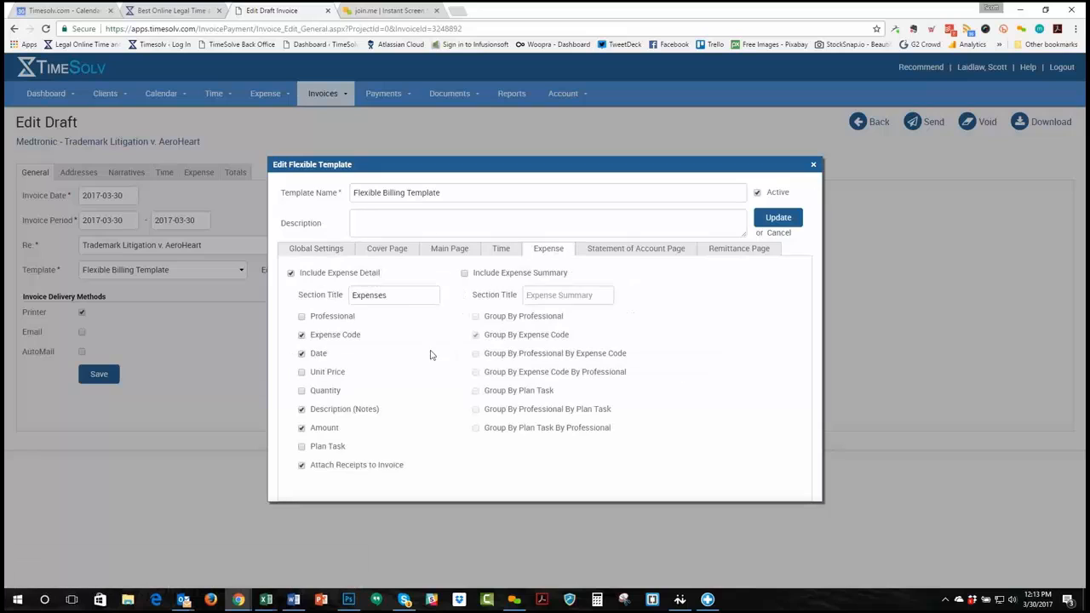
{"action": "left_click", "coordinate": [301, 465]}
{"action": "left_click", "coordinate": [780, 219]}
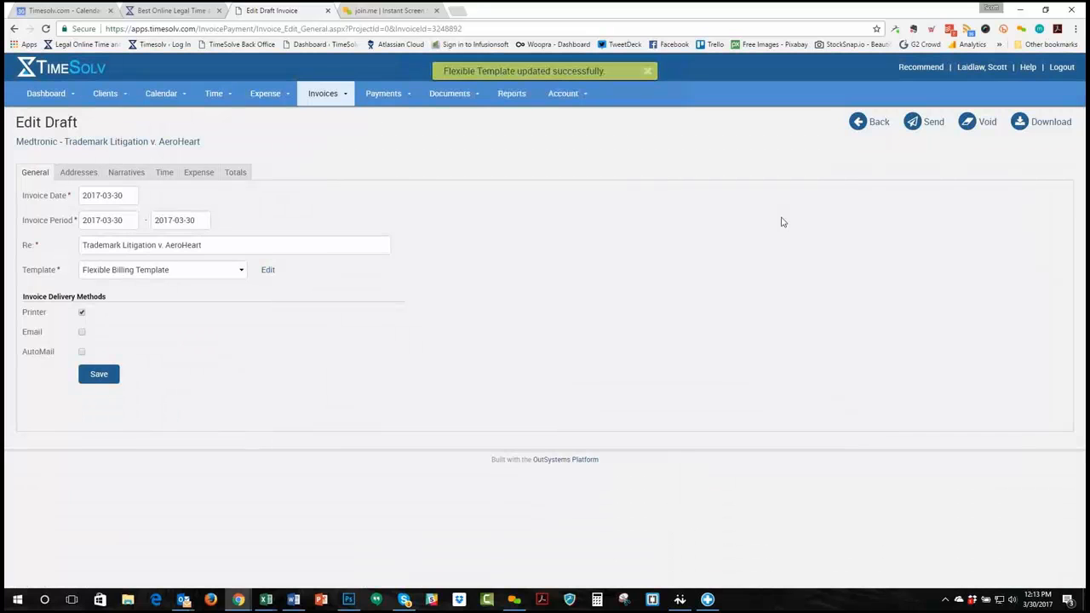
{"action": "left_click", "coordinate": [648, 71]}
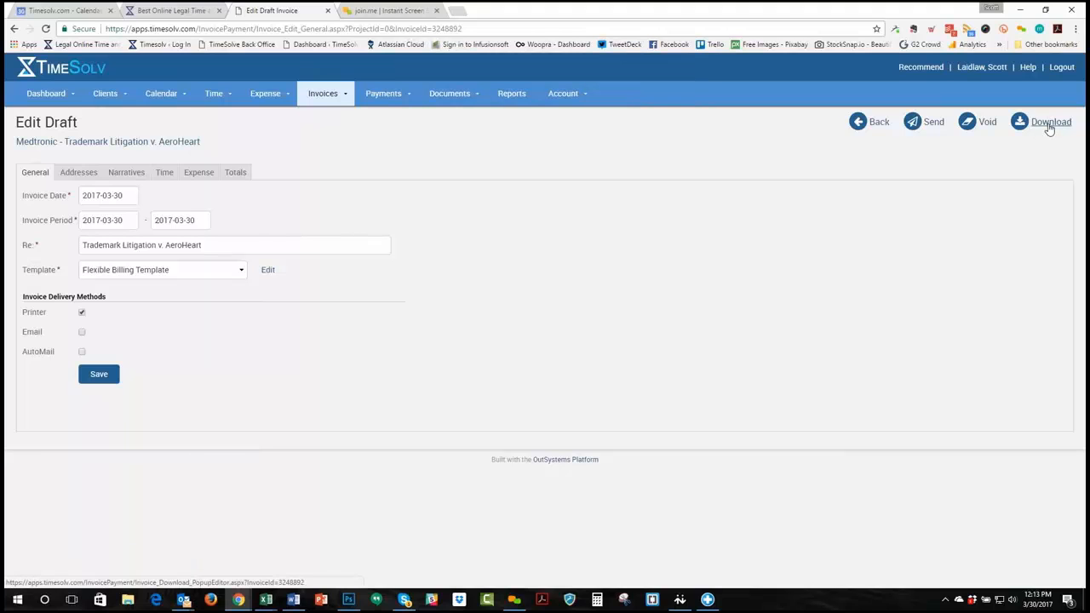
Download the draft invoice in PDF format from the draft being edited and open the new file.
{"action": "left_click", "coordinate": [1048, 124]}
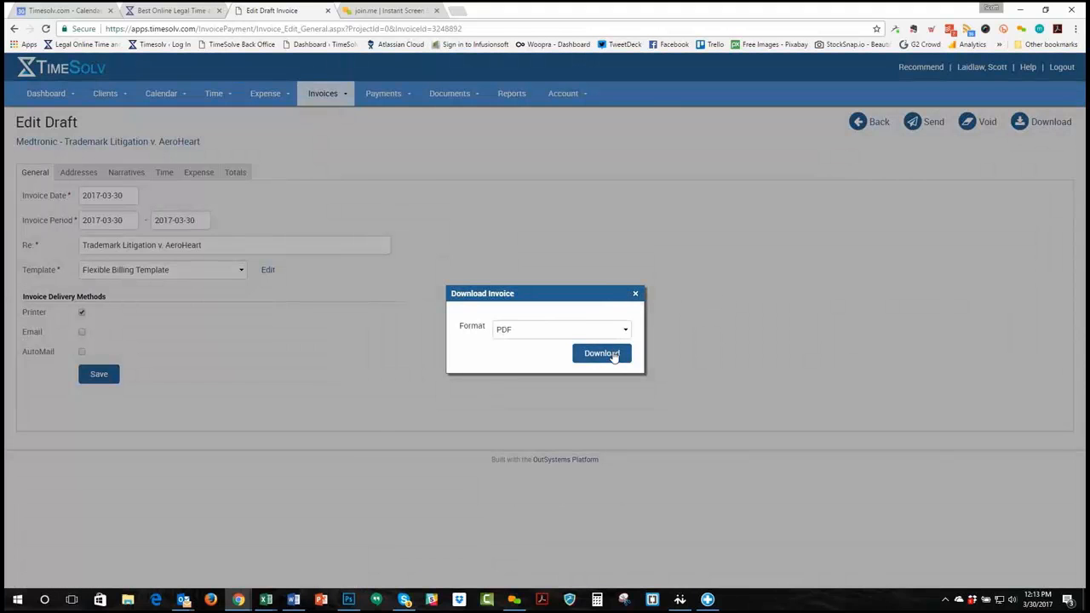
{"action": "left_click", "coordinate": [611, 354]}
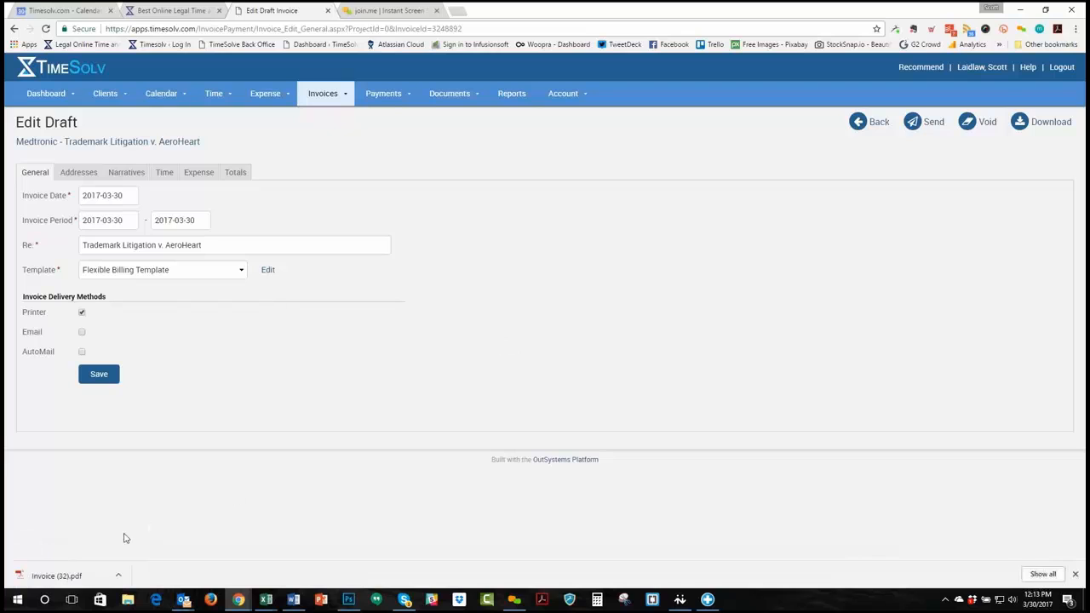
{"action": "left_click", "coordinate": [73, 575]}
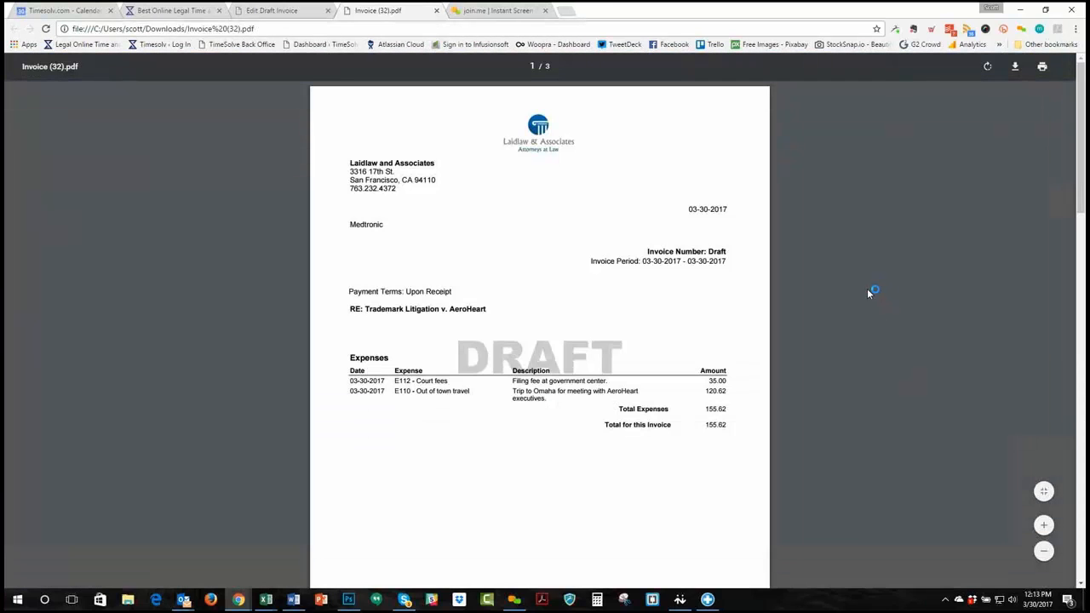
Check the new PDF's expense lines, account statement and remittance copy for appended receipts, and close the file.
{"action": "scroll", "coordinate": [820, 278], "scroll_direction": "down", "scroll_amount": 1}
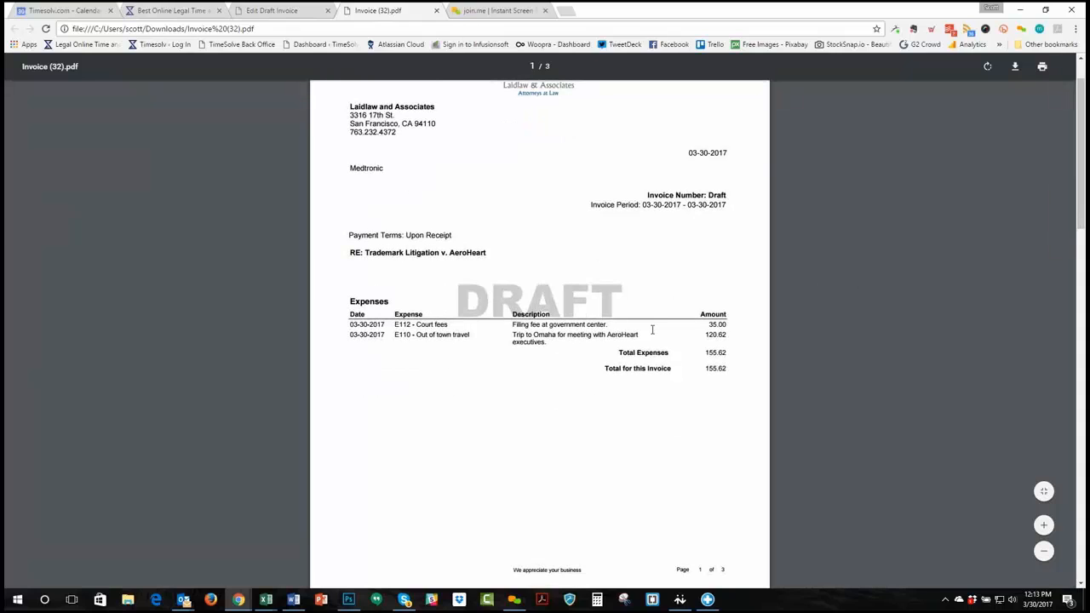
{"action": "scroll", "coordinate": [860, 318], "scroll_direction": "down", "scroll_amount": 7}
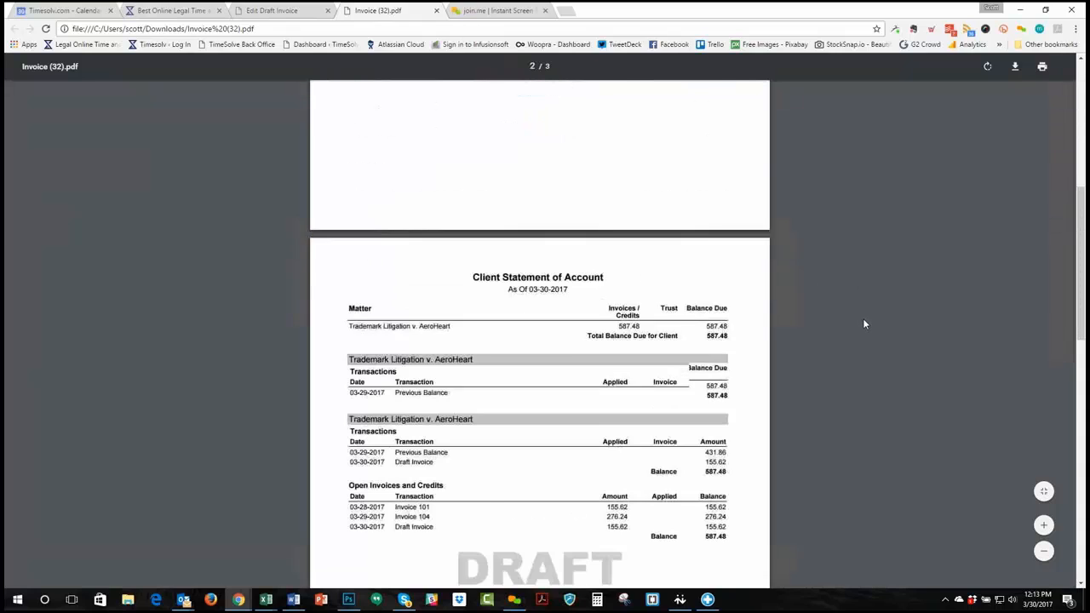
{"action": "scroll", "coordinate": [856, 322], "scroll_direction": "down", "scroll_amount": 4}
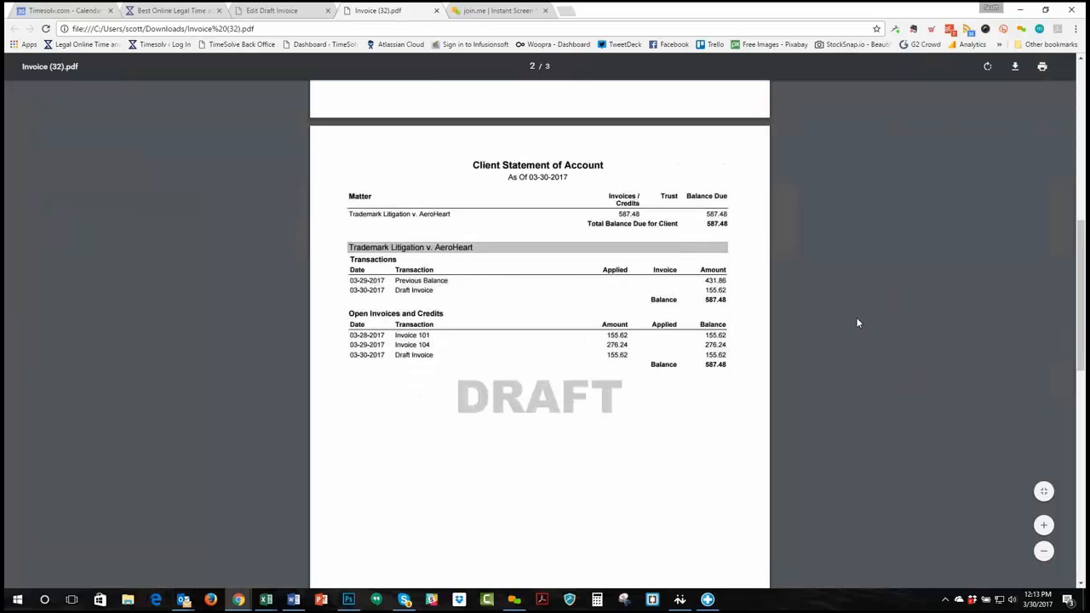
{"action": "scroll", "coordinate": [861, 323], "scroll_direction": "down", "scroll_amount": 10}
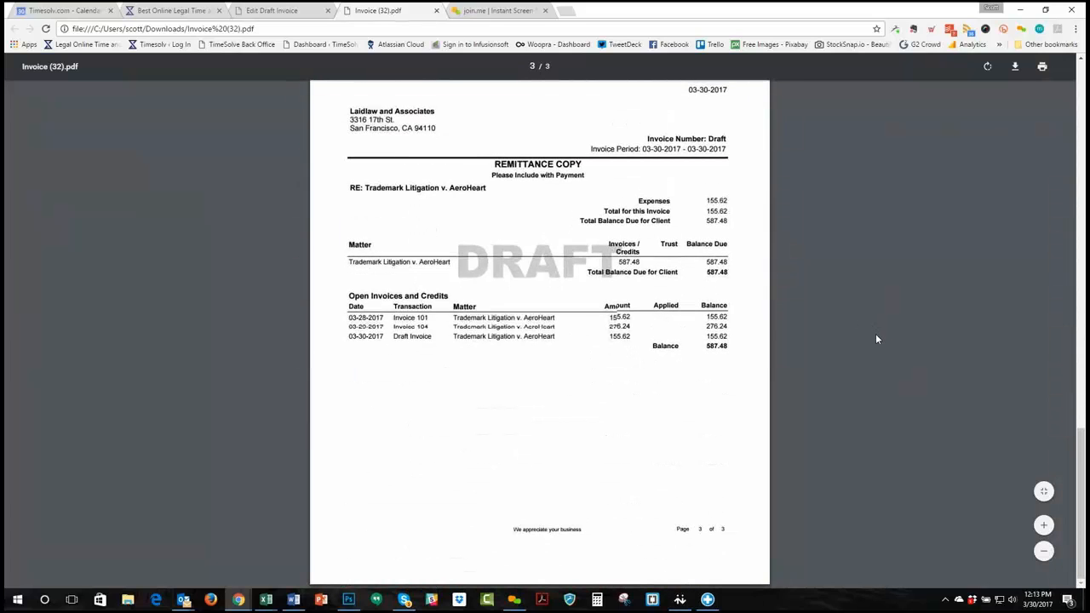
{"action": "scroll", "coordinate": [876, 333], "scroll_direction": "up", "scroll_amount": 12}
{"action": "scroll", "coordinate": [856, 321], "scroll_direction": "up", "scroll_amount": 5}
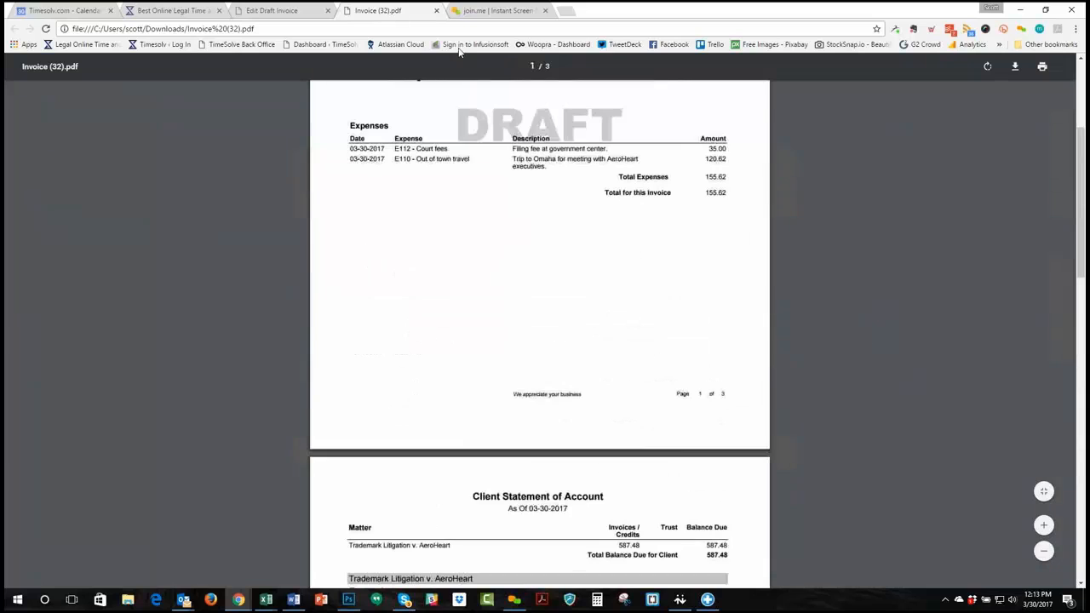
{"action": "left_click", "coordinate": [436, 10]}
Turn Attach Receipts to Invoice back on in the Flexible Billing Template's expense settings and update the template.
{"action": "left_click", "coordinate": [268, 270]}
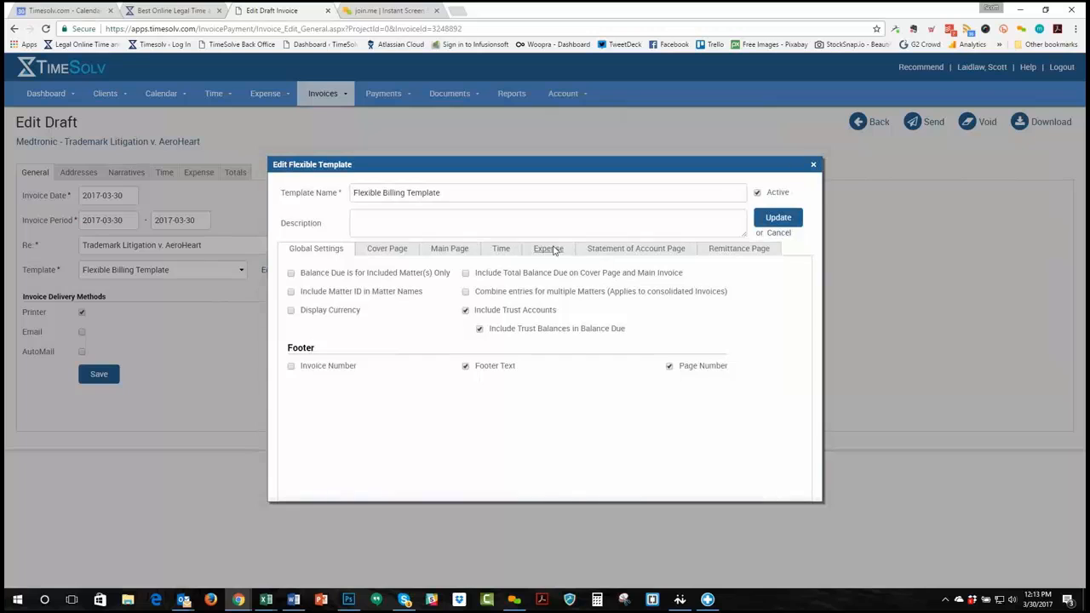
{"action": "left_click", "coordinate": [547, 248]}
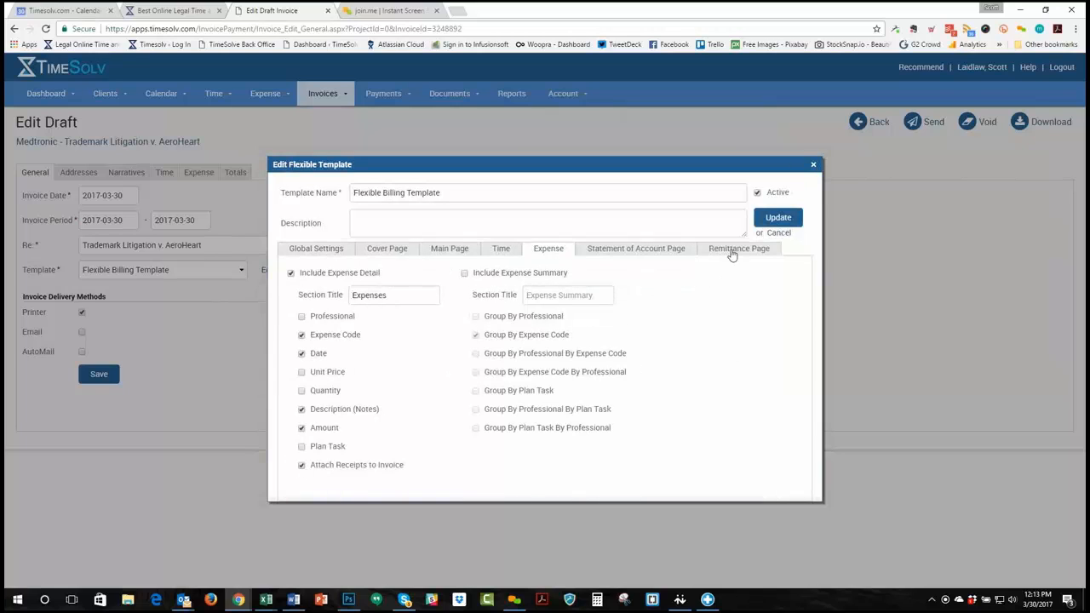
{"action": "left_click", "coordinate": [779, 218]}
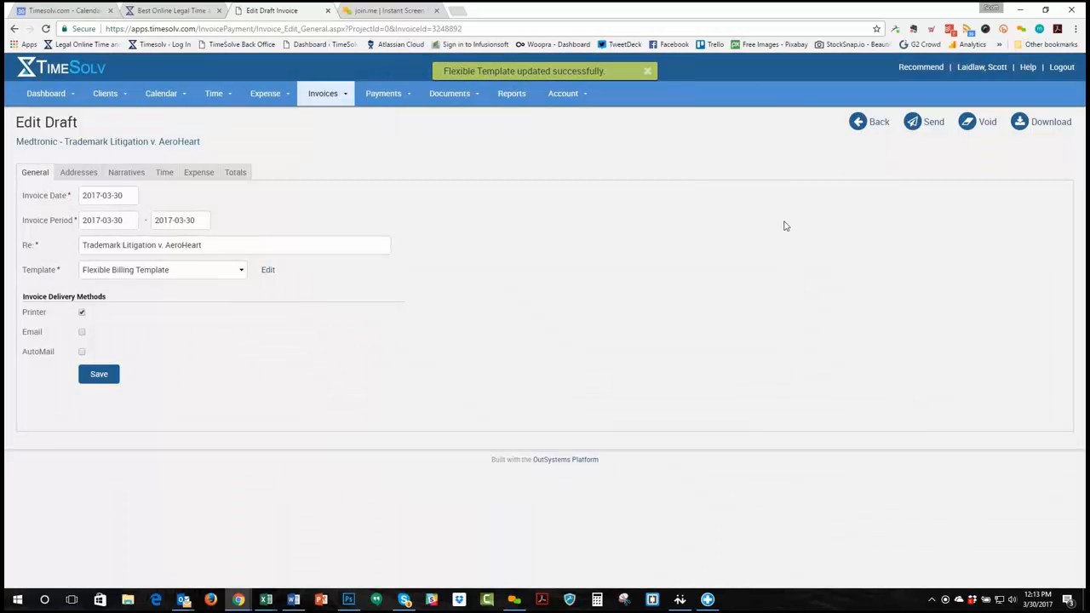
{"action": "left_click", "coordinate": [647, 71]}
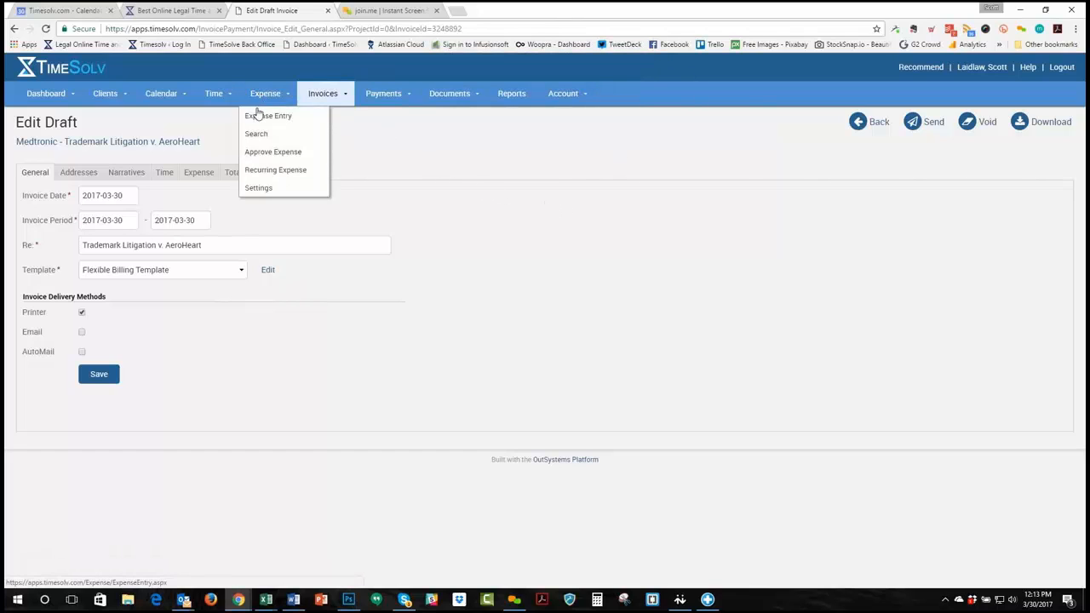
Open the Expense Entry page.
{"action": "left_click", "coordinate": [259, 115]}
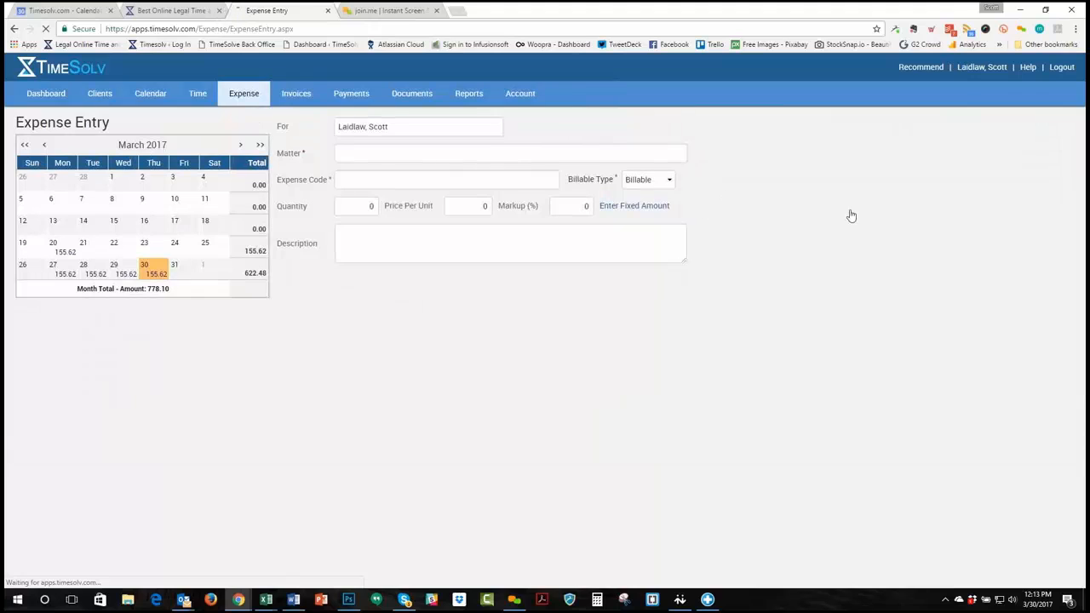